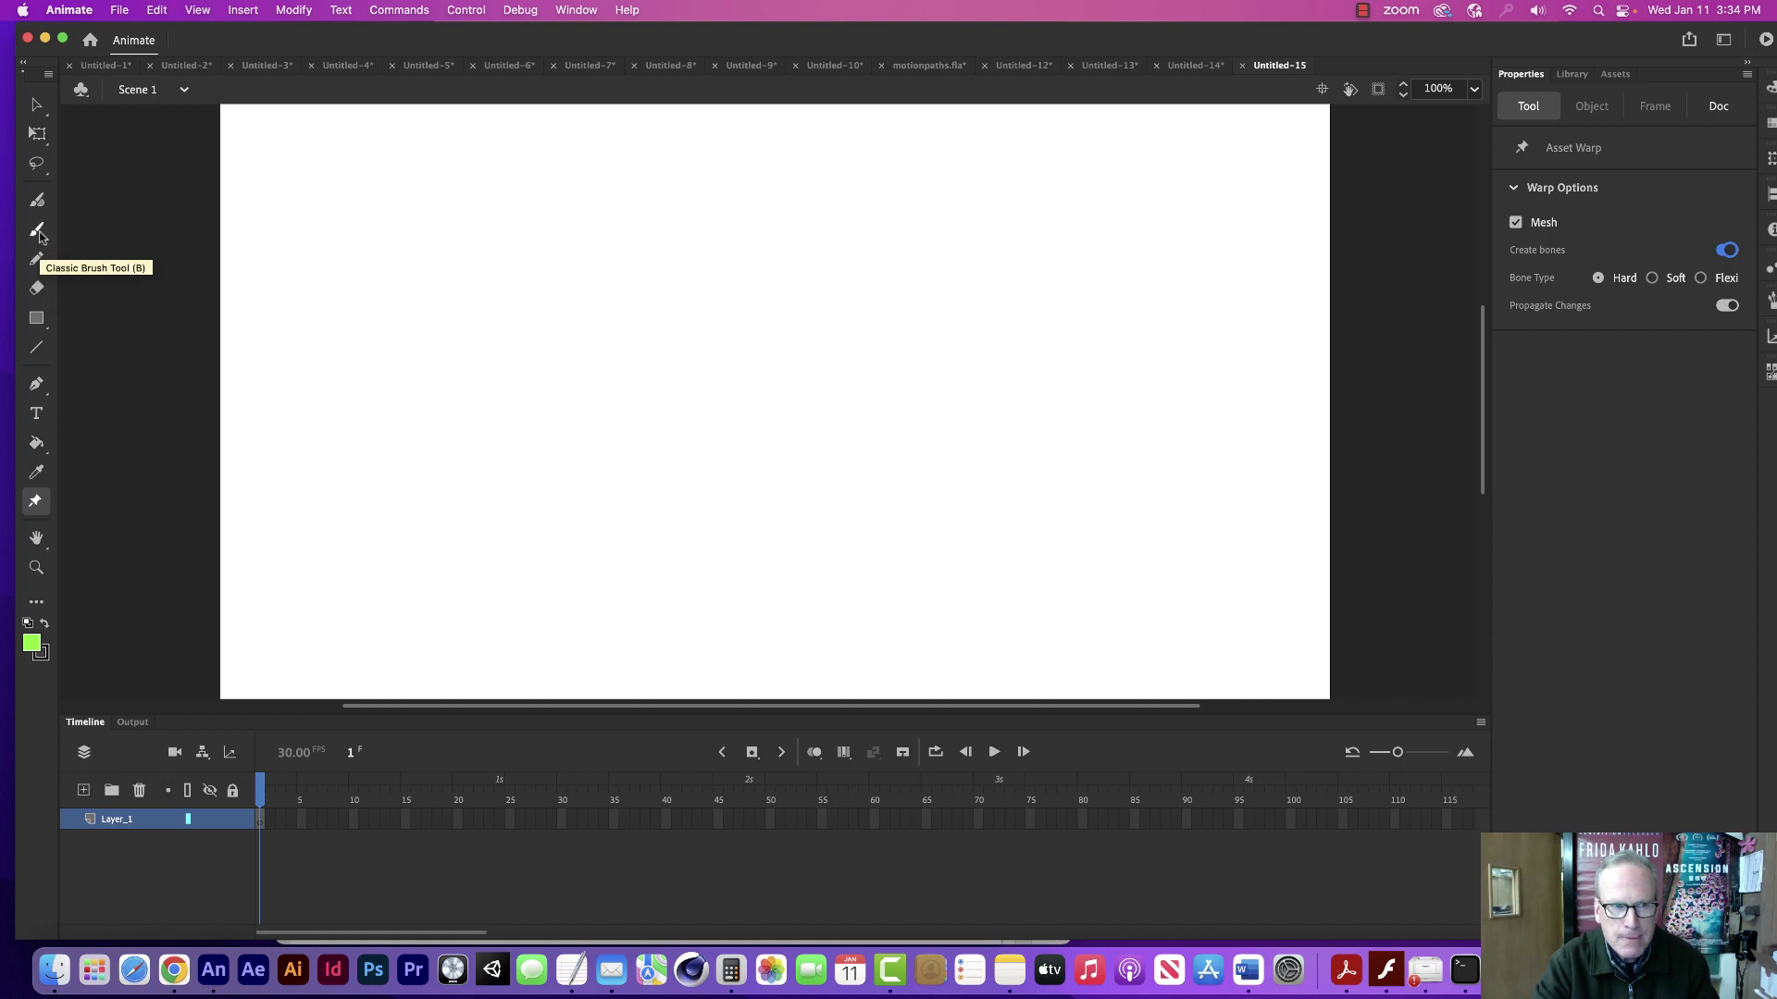
Paint a large green five-armed starfish across the stage with the Classic Brush.
click(39, 233)
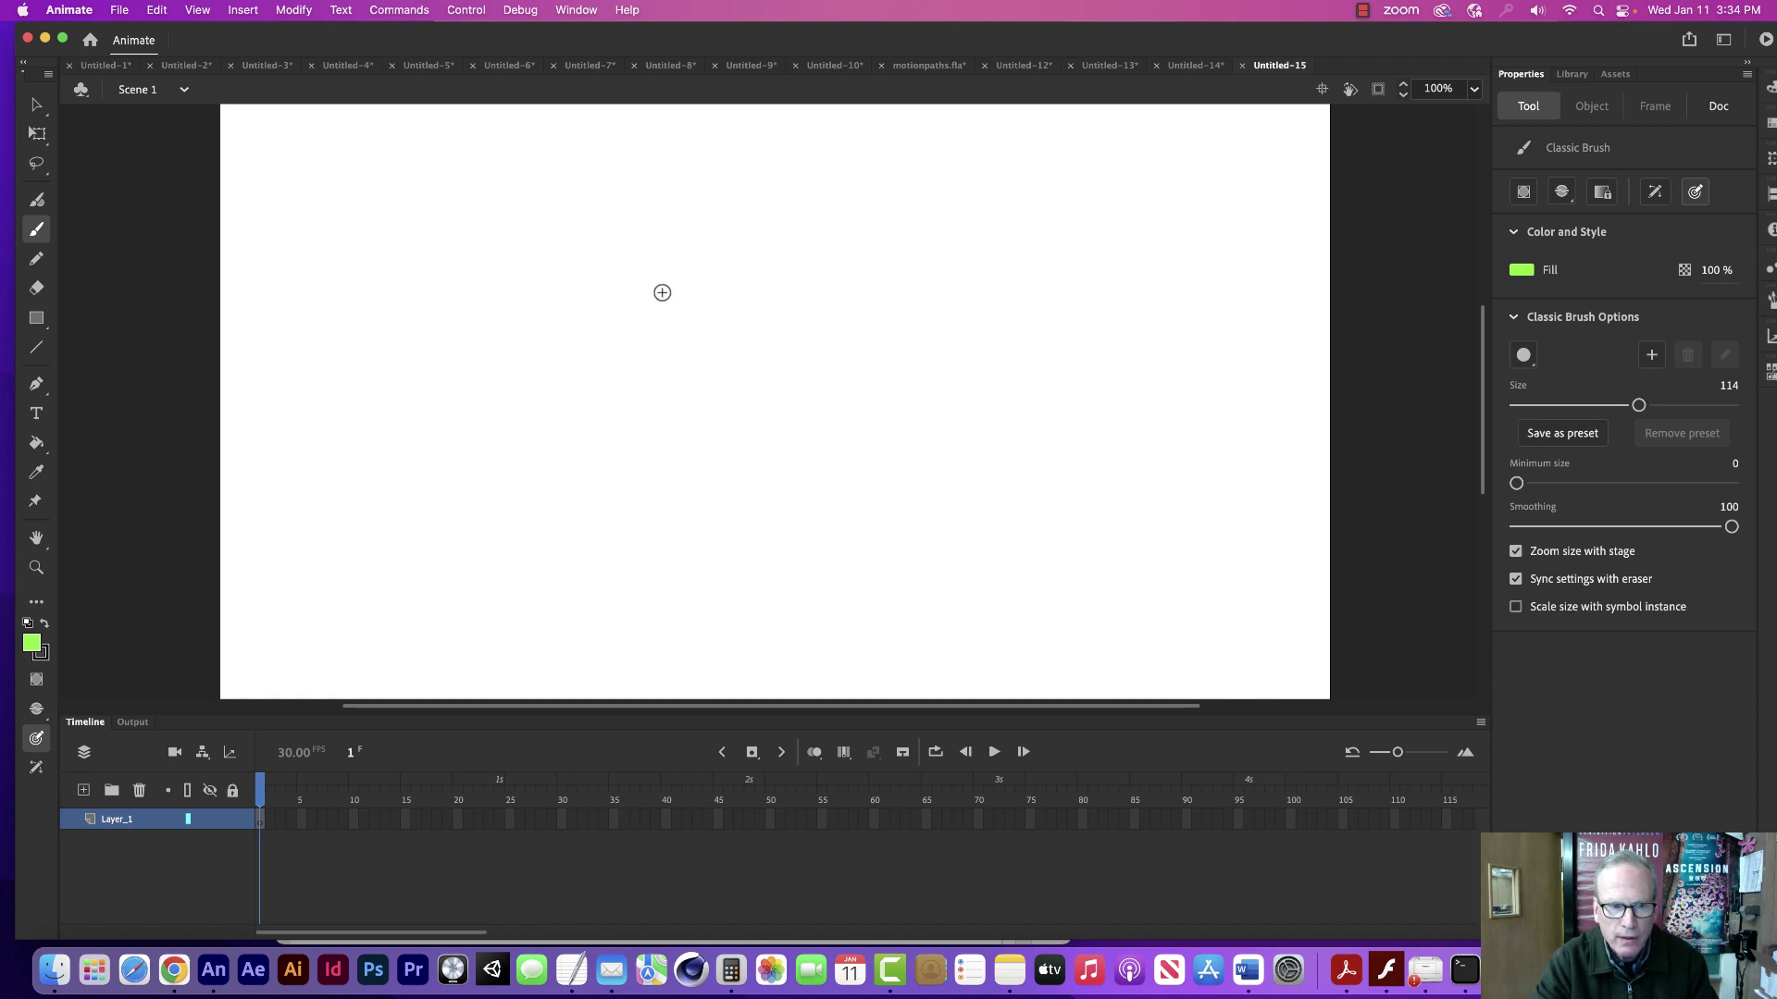
mouse_move(653, 330)
mouse_down()
mouse_move(662, 210)
mouse_move(699, 194)
mouse_move(733, 324)
mouse_move(806, 338)
mouse_move(932, 314)
mouse_move(978, 340)
mouse_move(823, 368)
mouse_move(812, 422)
mouse_move(897, 533)
mouse_move(867, 556)
mouse_move(751, 404)
mouse_move(677, 406)
mouse_move(558, 556)
mouse_move(671, 390)
mouse_move(437, 342)
mouse_up()
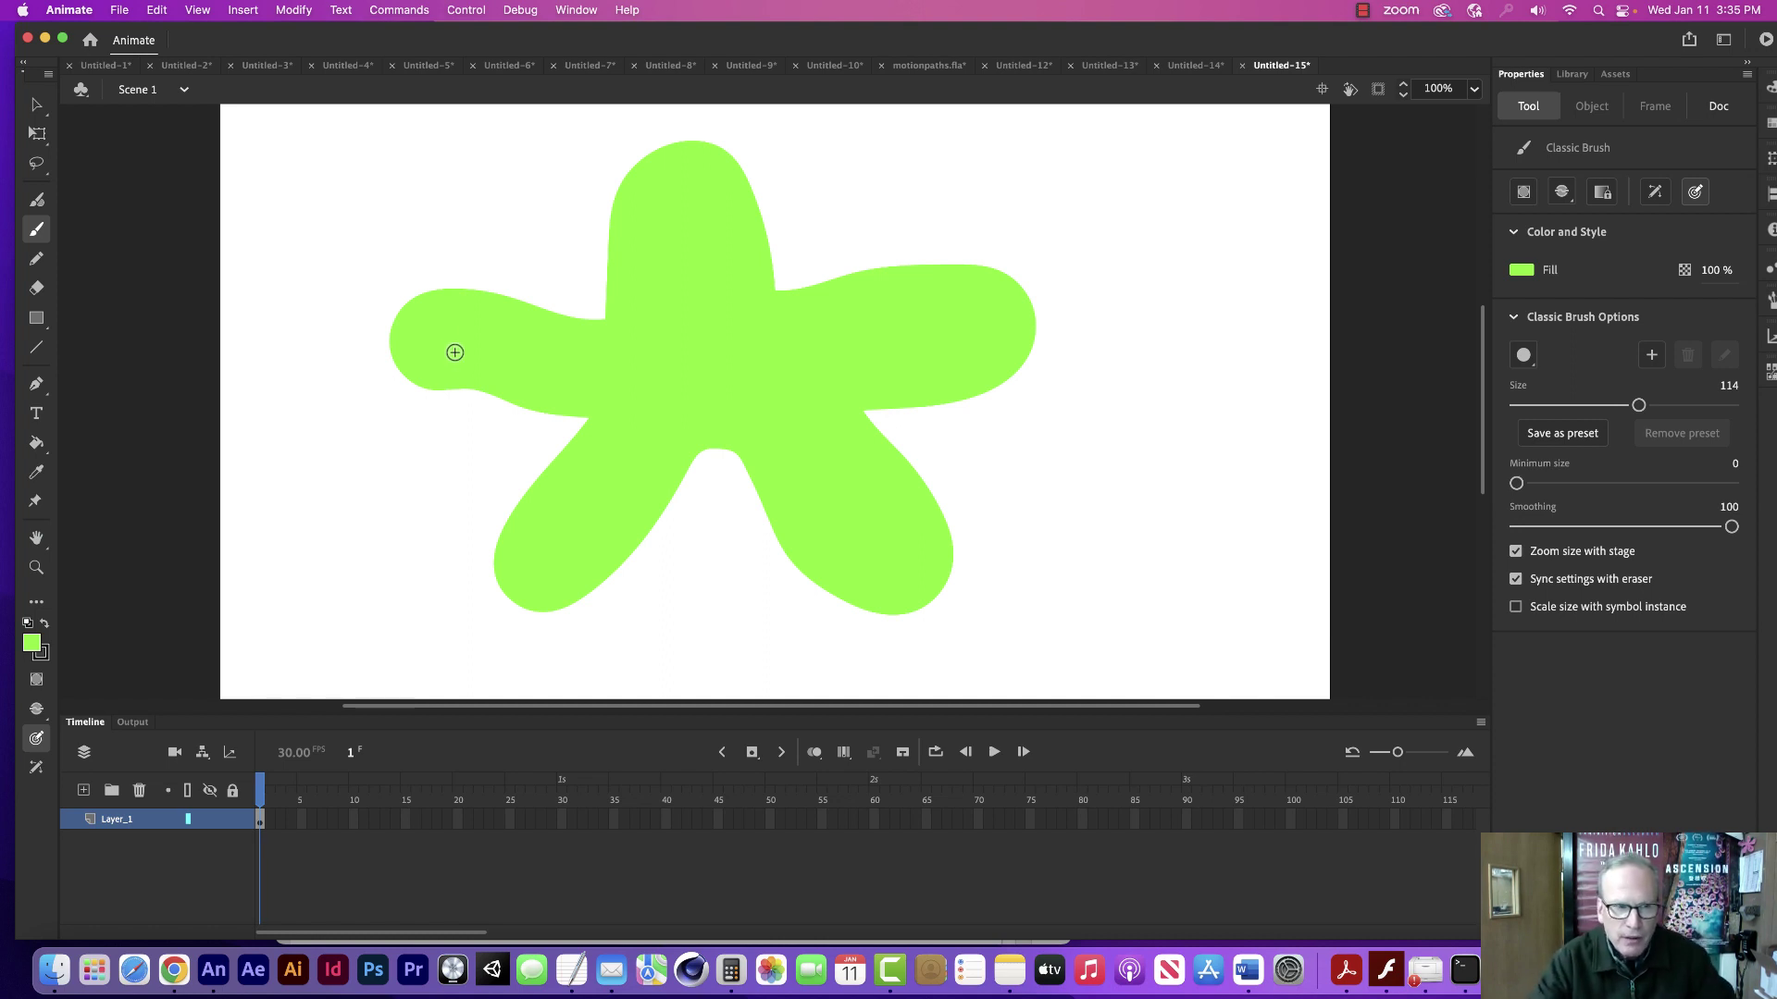
Select the Asset Warp tool and toggle Create bones off and back on, keeping Hard bone type.
click(36, 505)
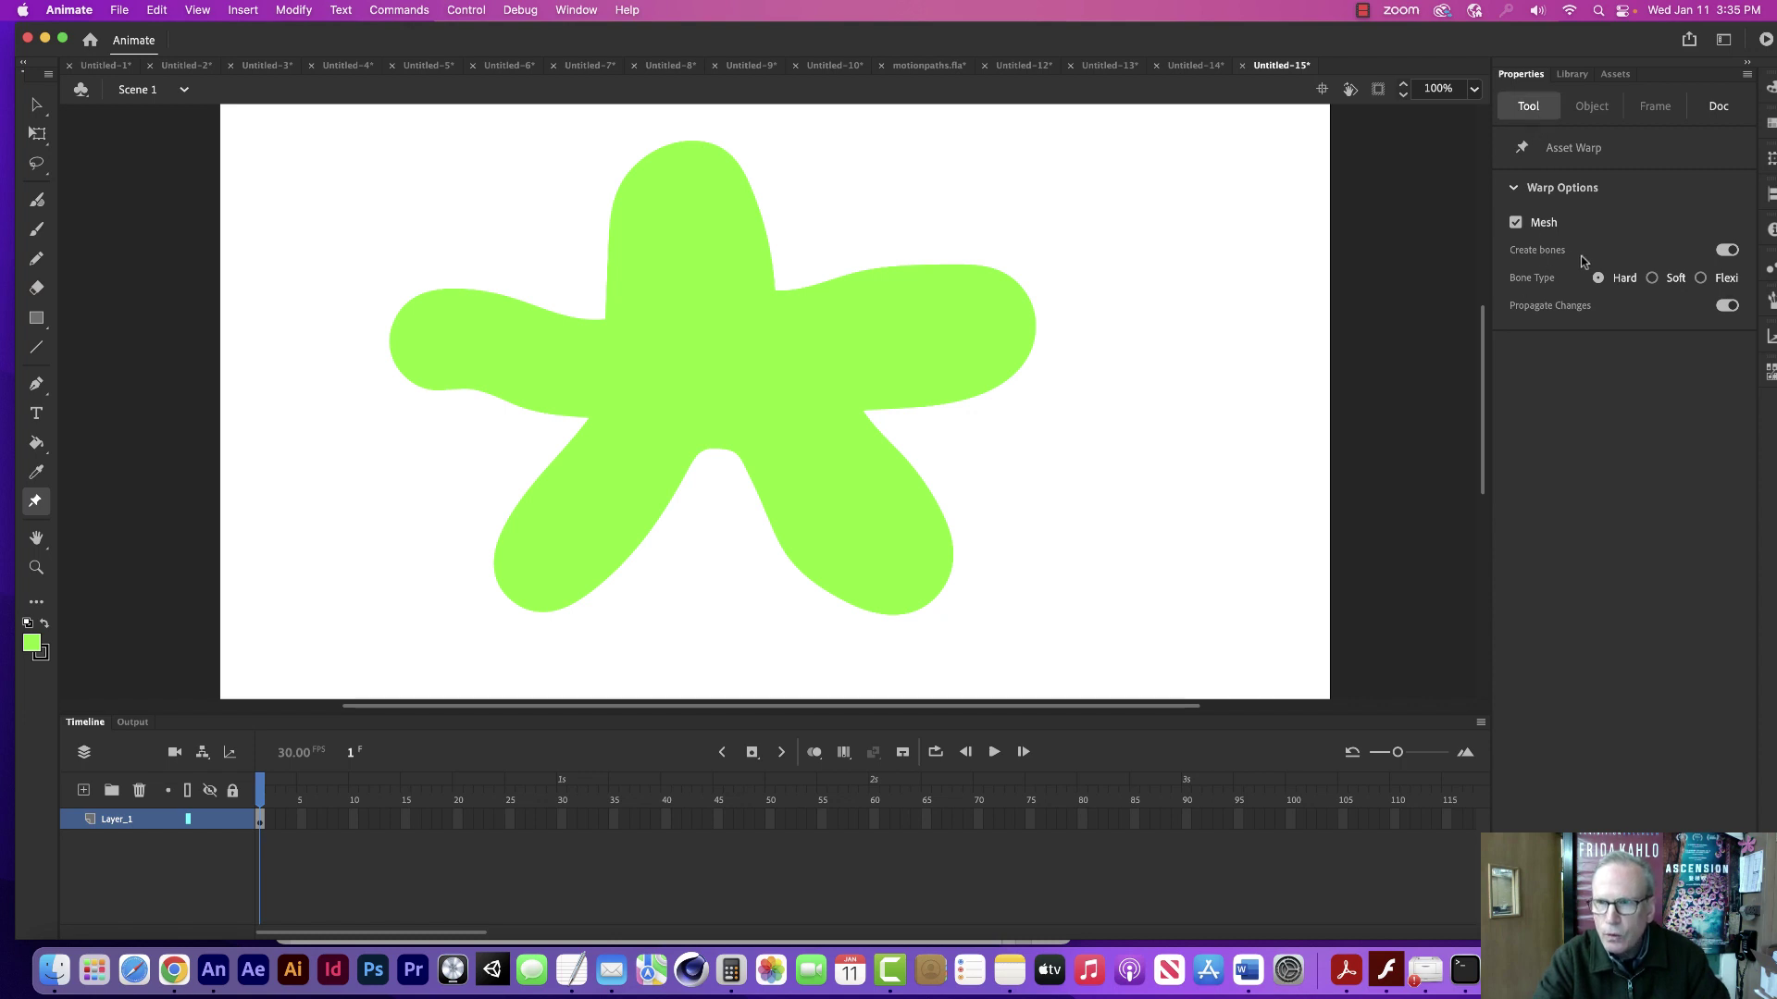
click(1725, 253)
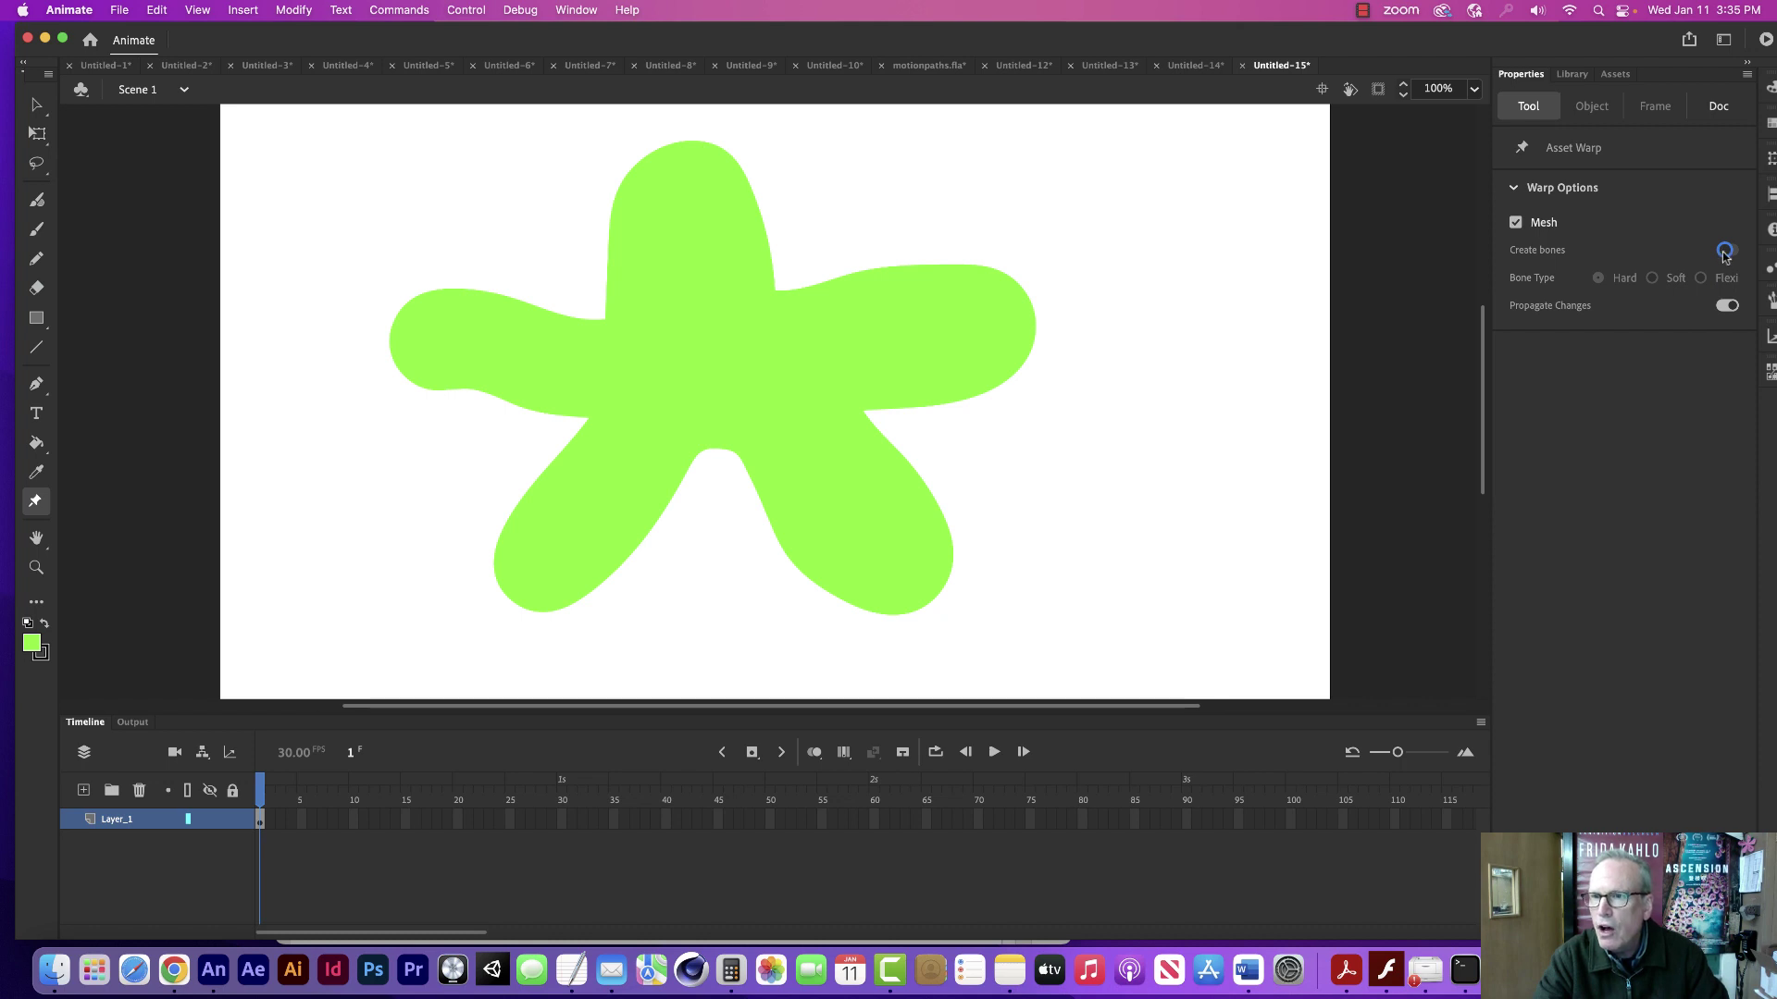
click(1728, 254)
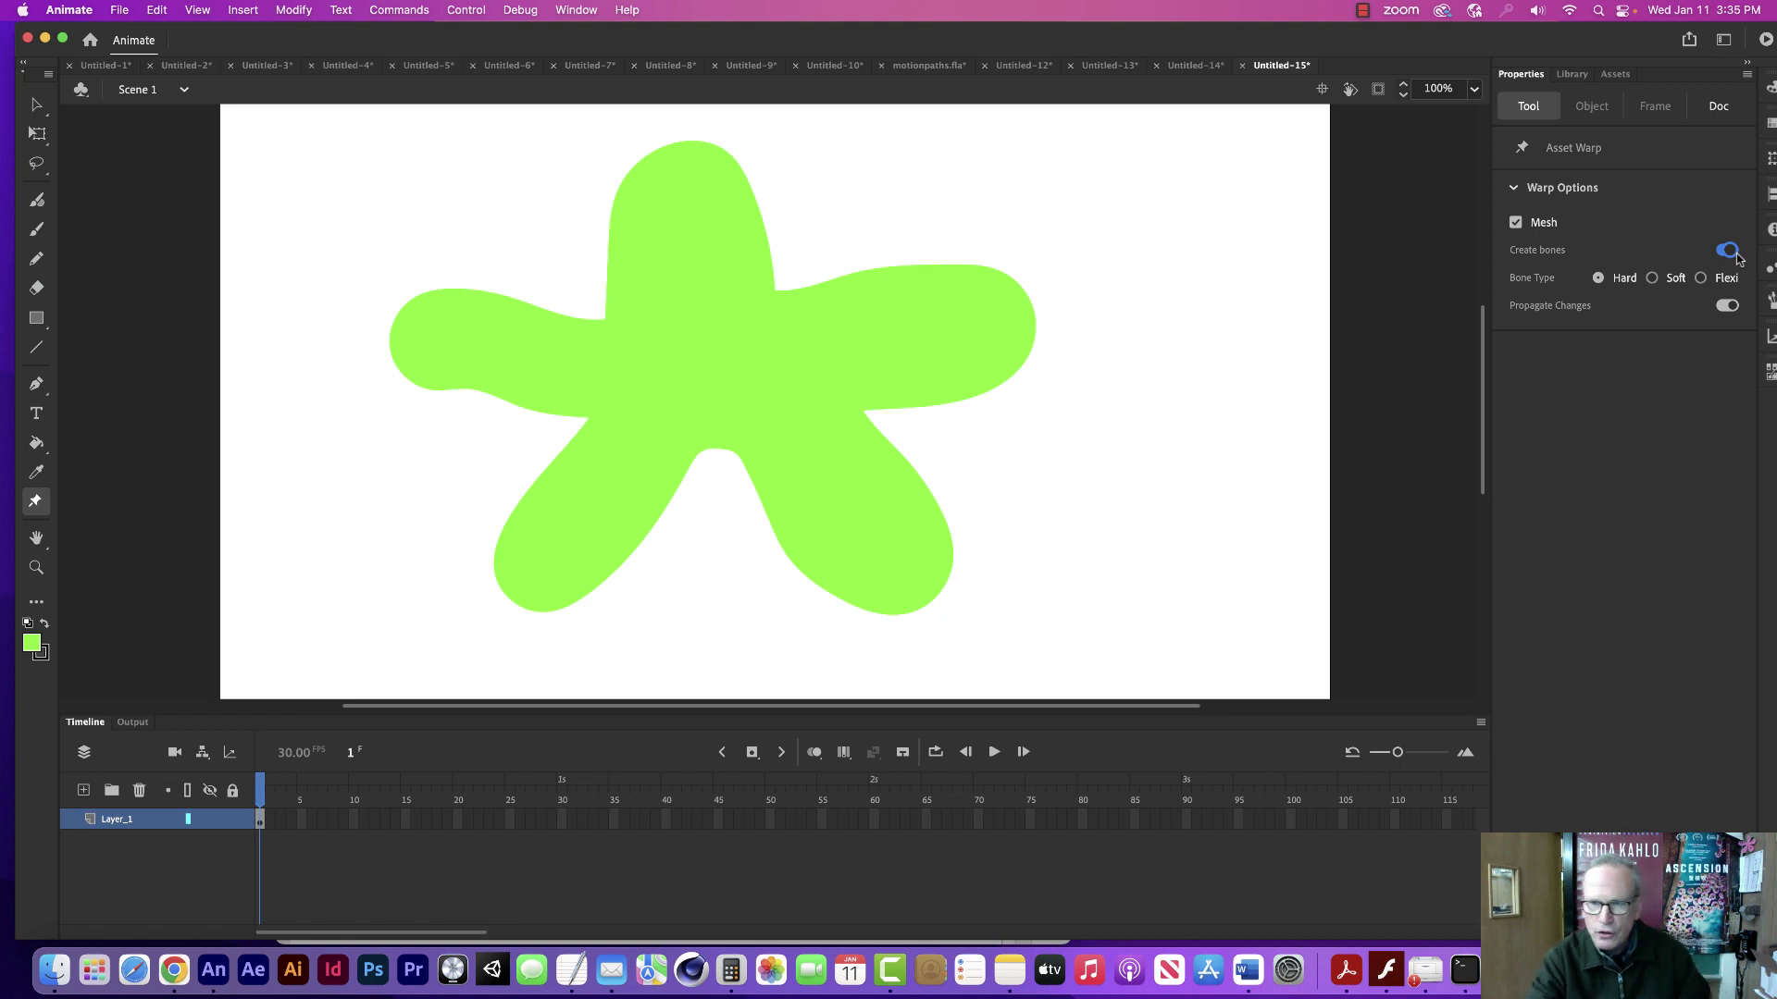
Convert the starfish to a warped object and run a bone up the top arm to its right tip.
click(710, 369)
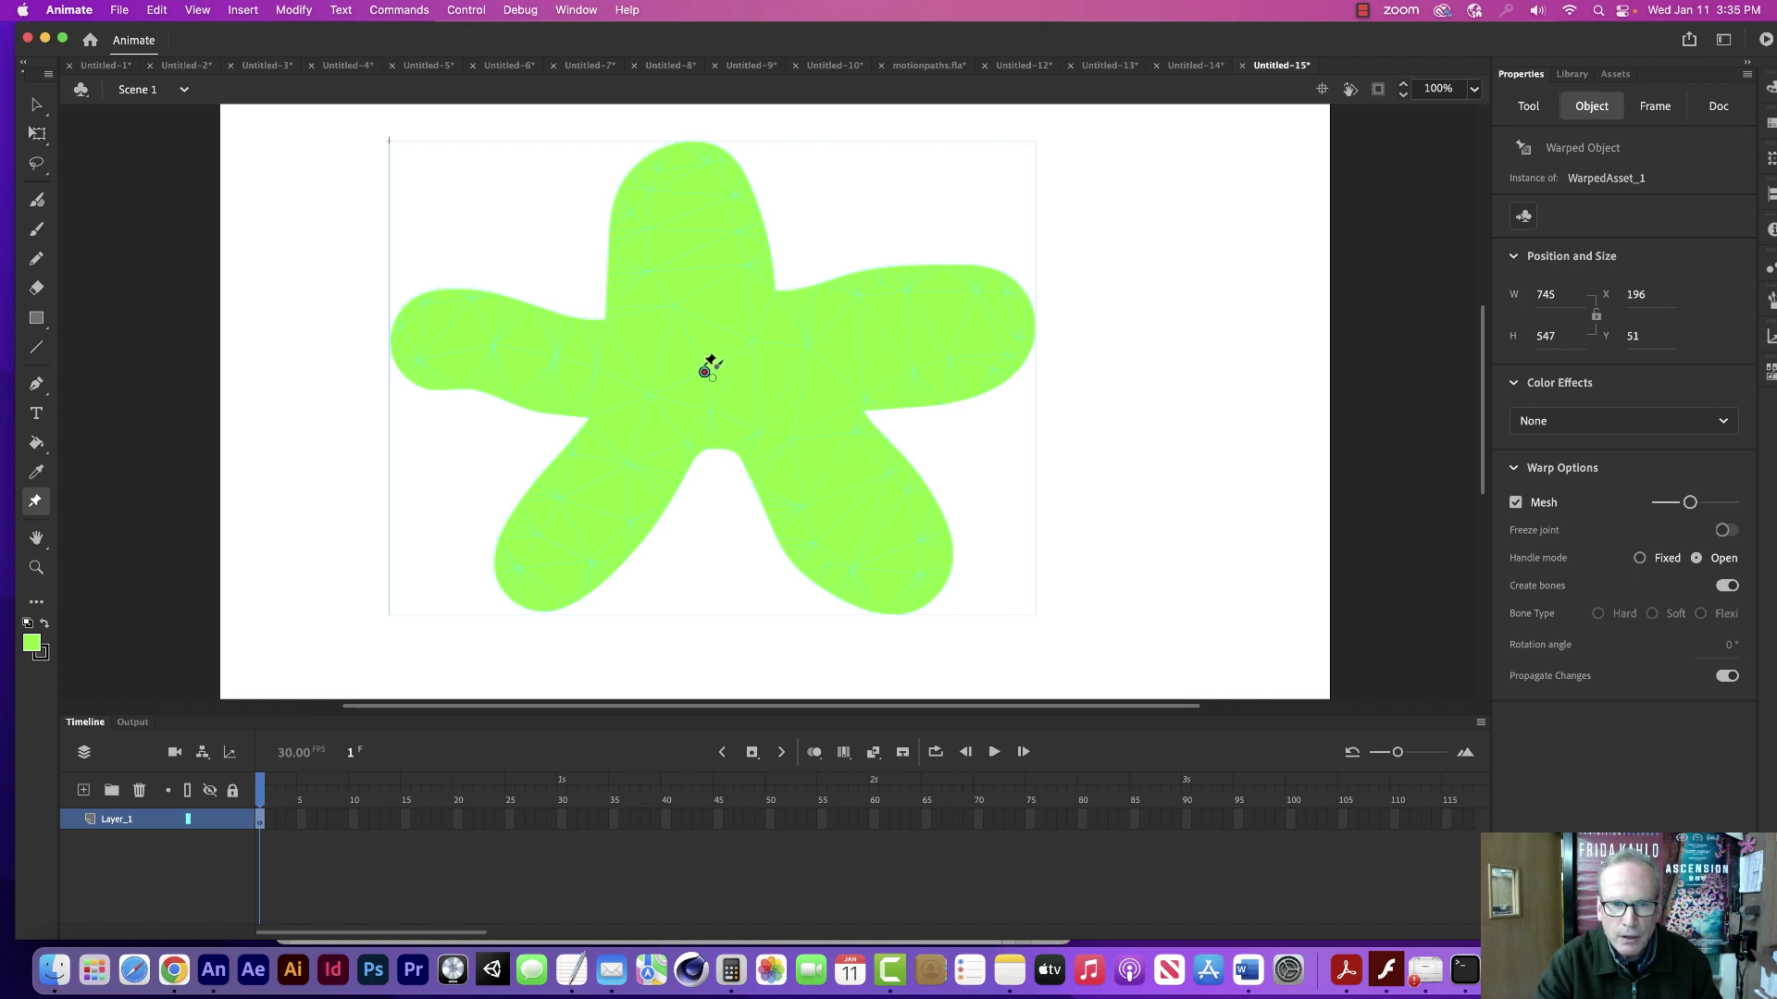
click(686, 180)
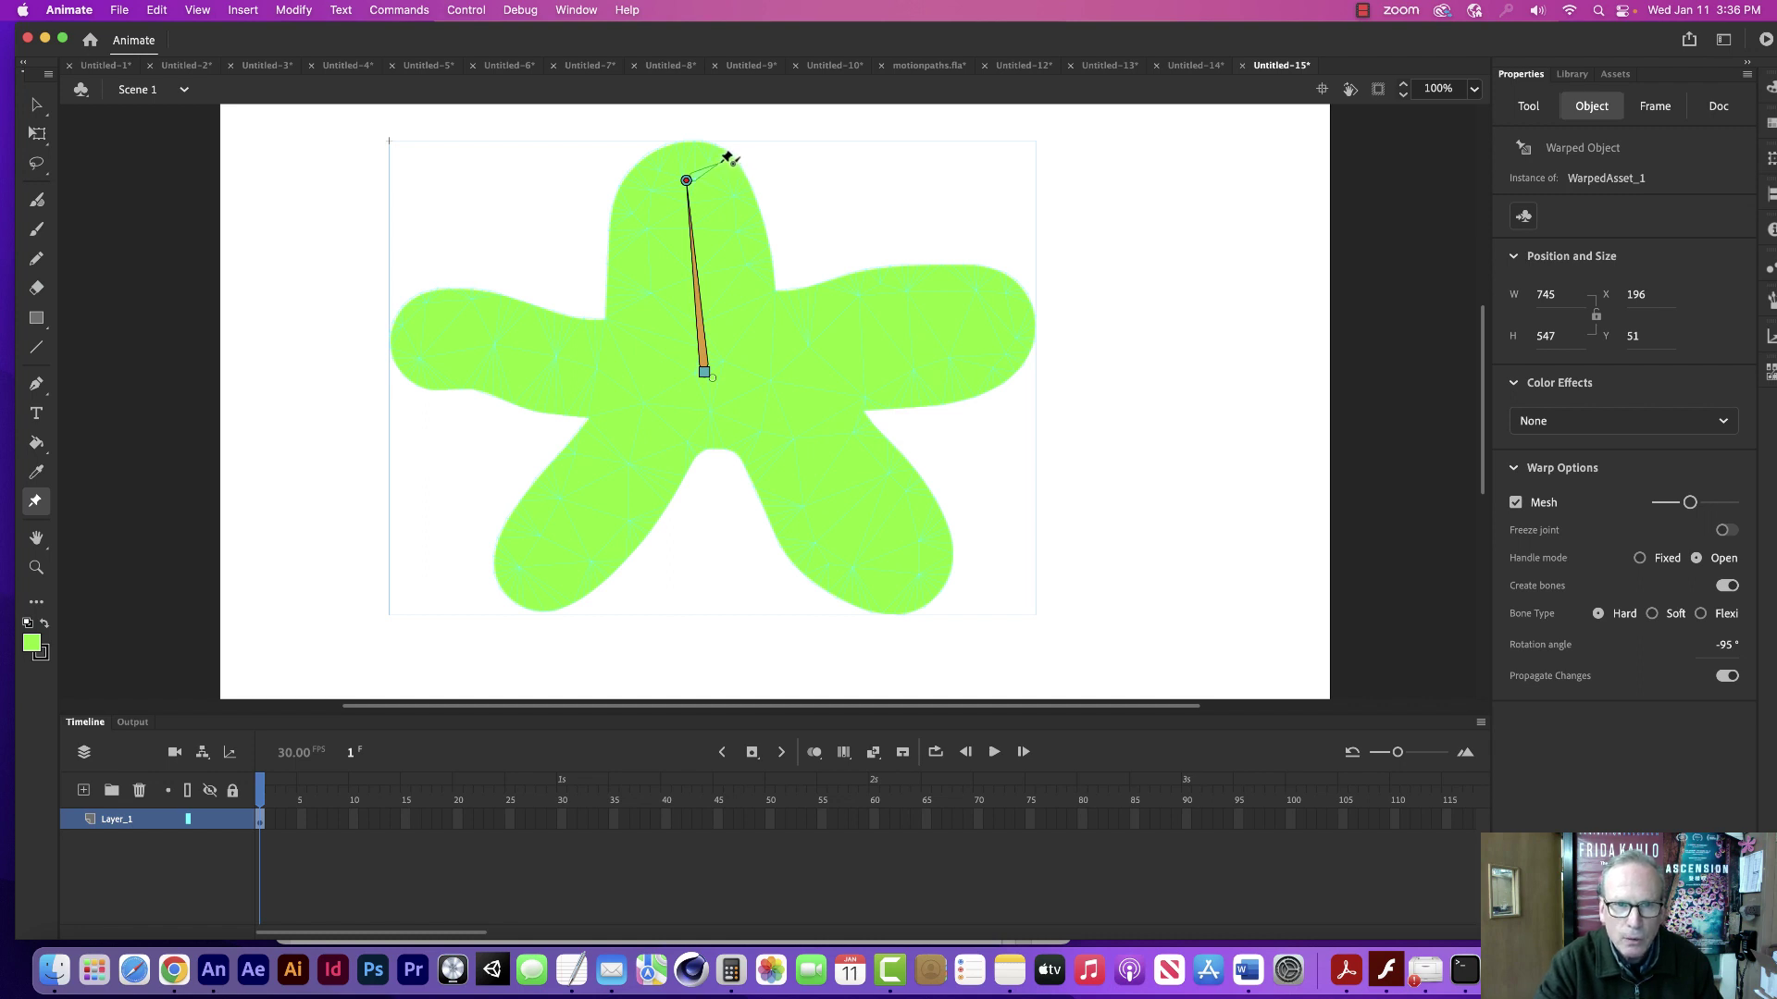
click(722, 165)
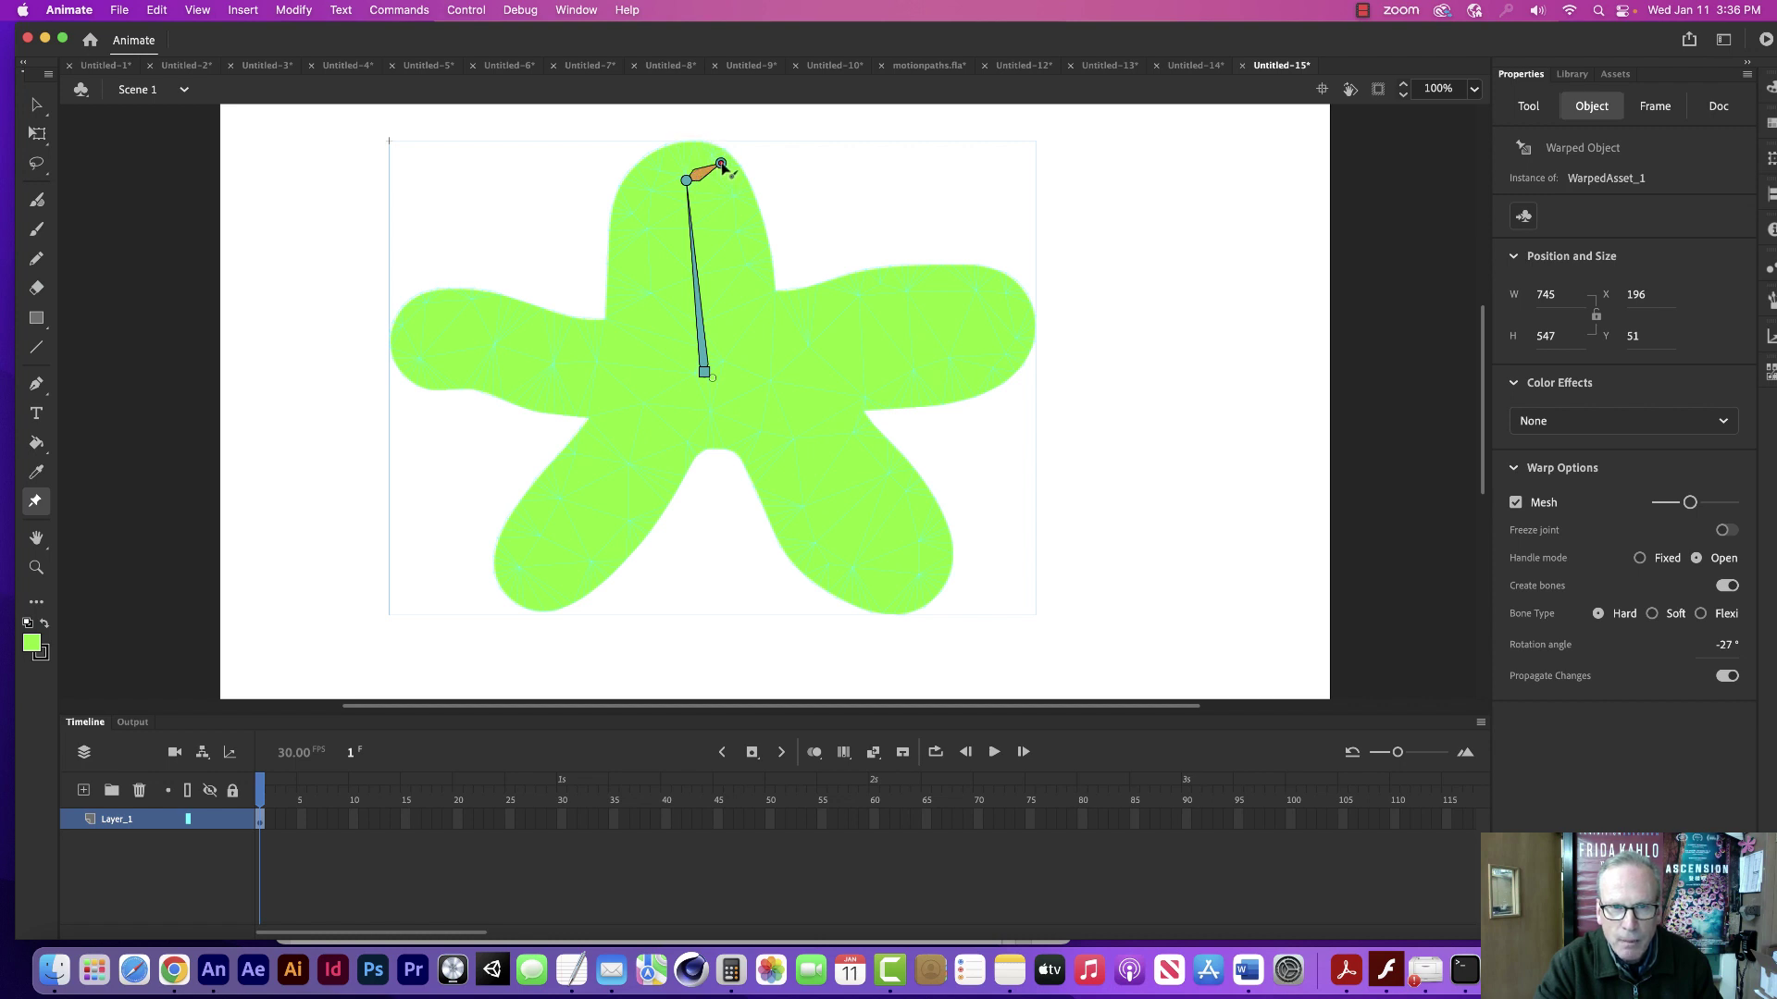
click(722, 164)
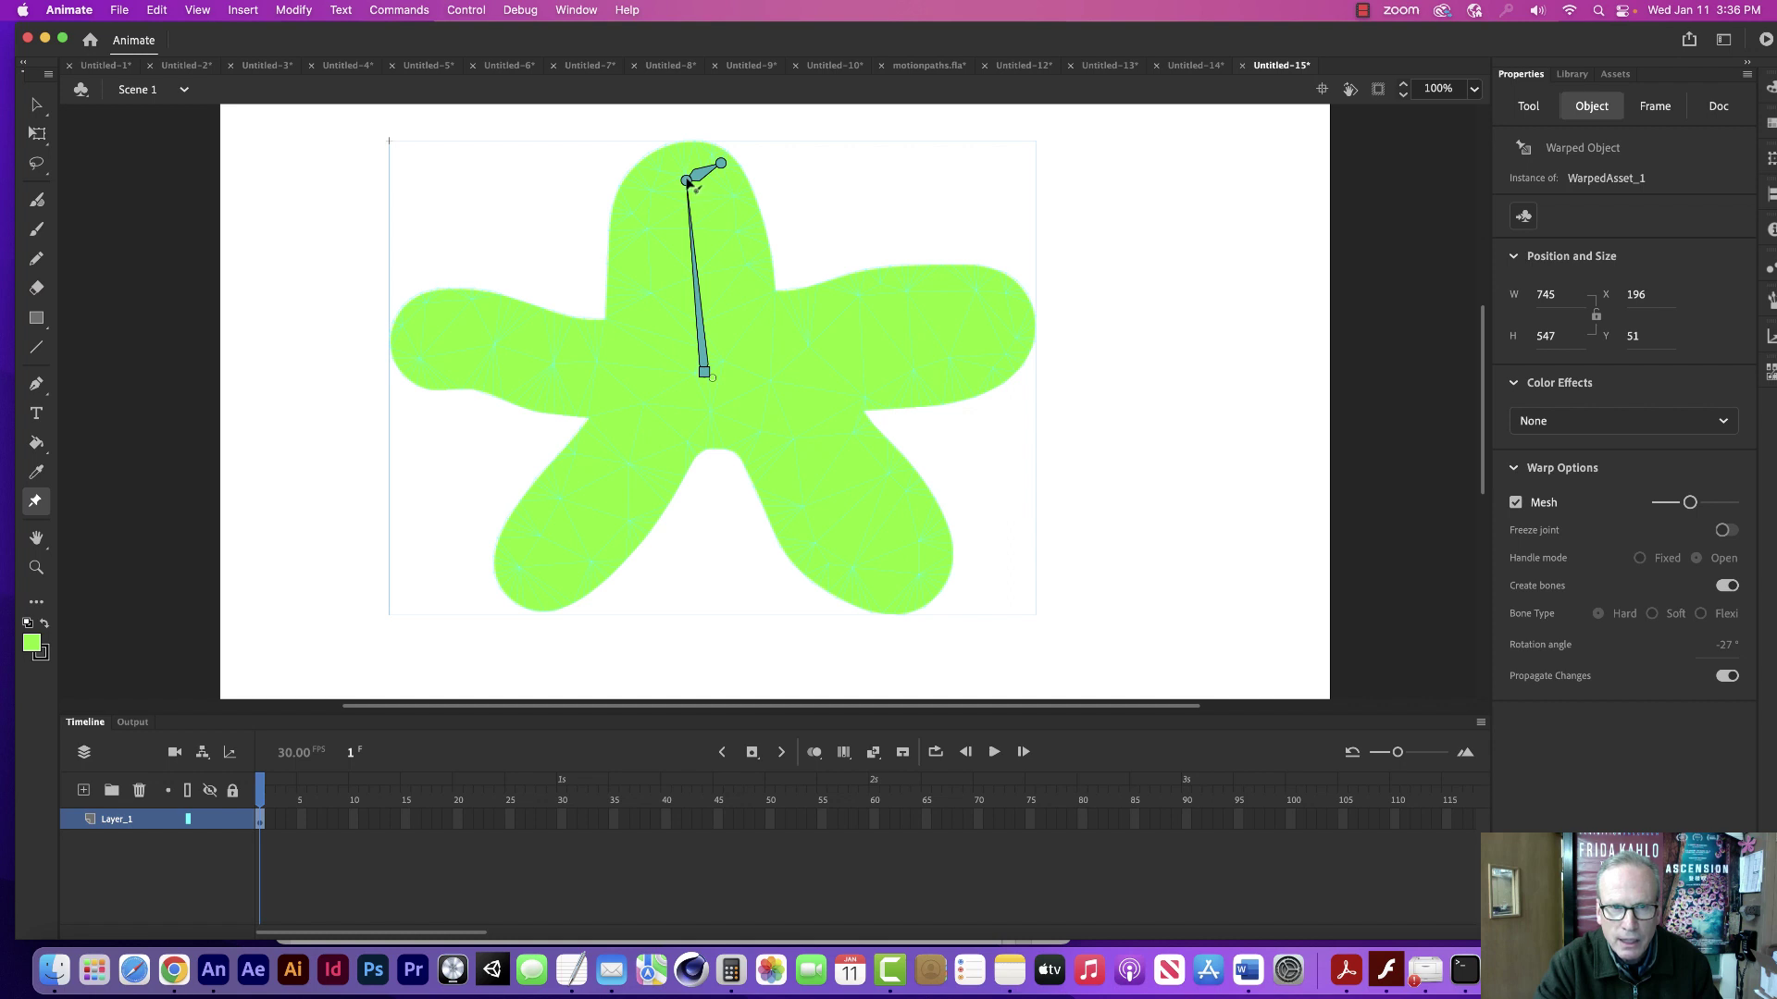
Add a bone to the top arm's left tip, then drag a bone from the centre into the right arm.
drag(685, 180, 644, 164)
click(645, 169)
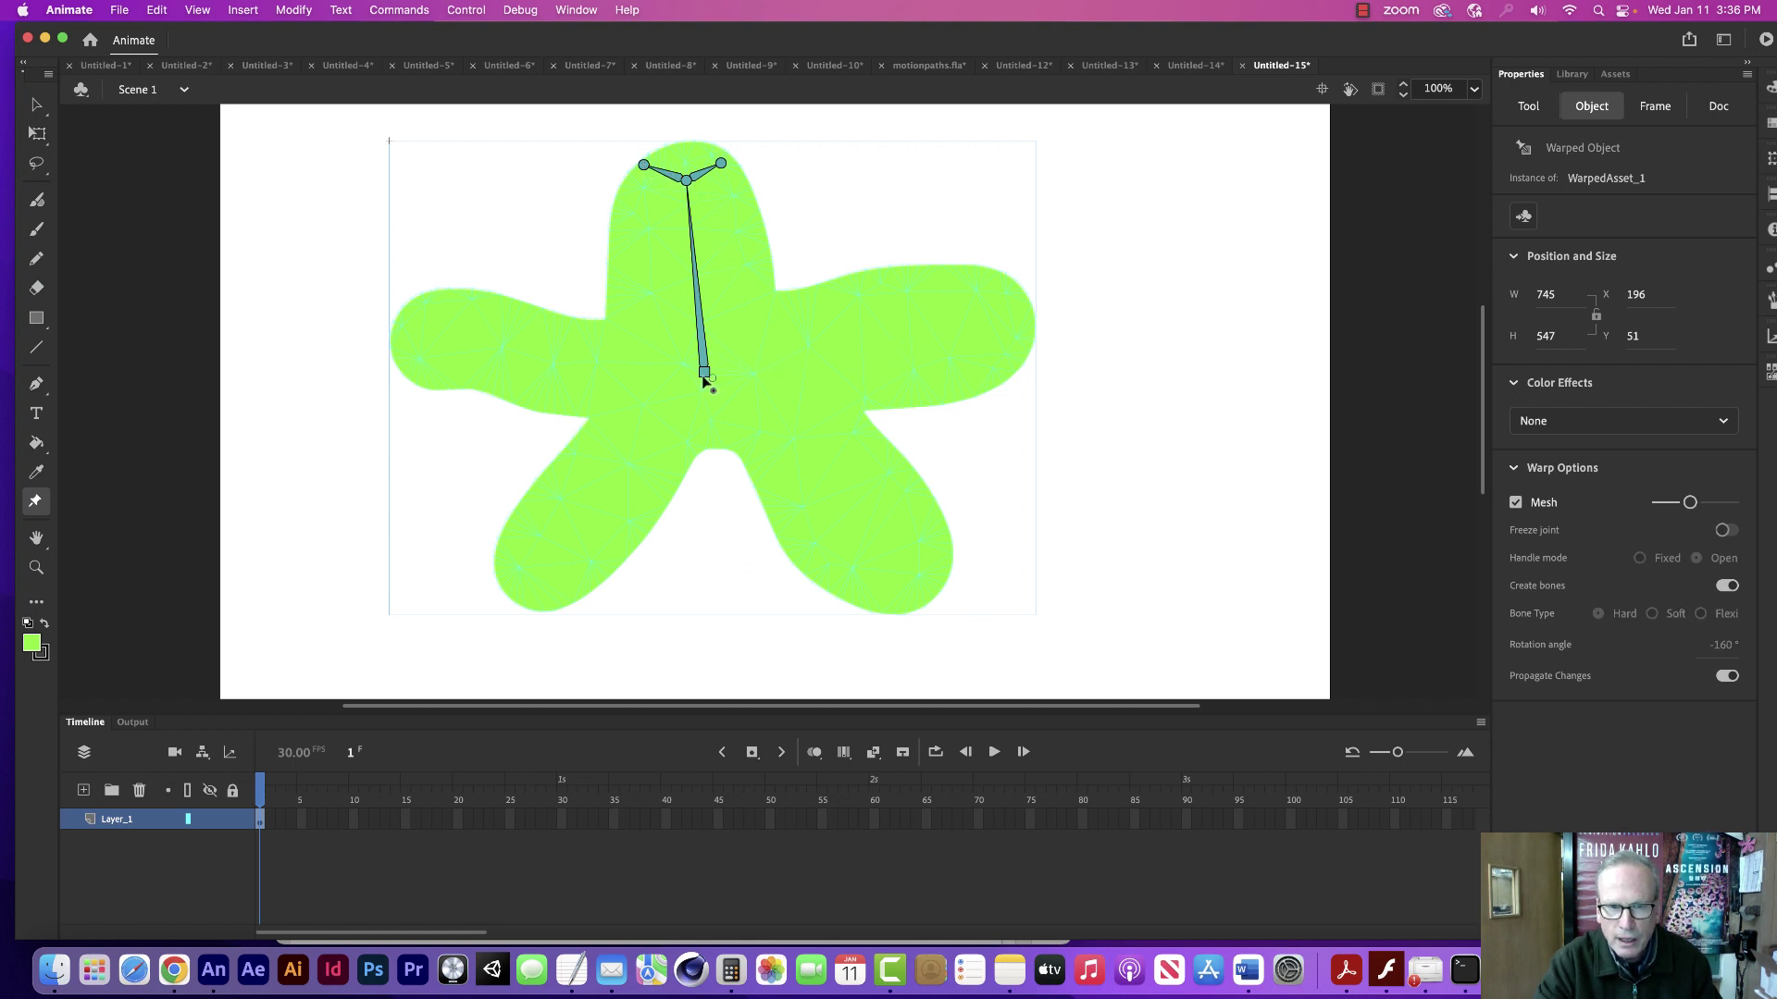
drag(706, 378, 983, 327)
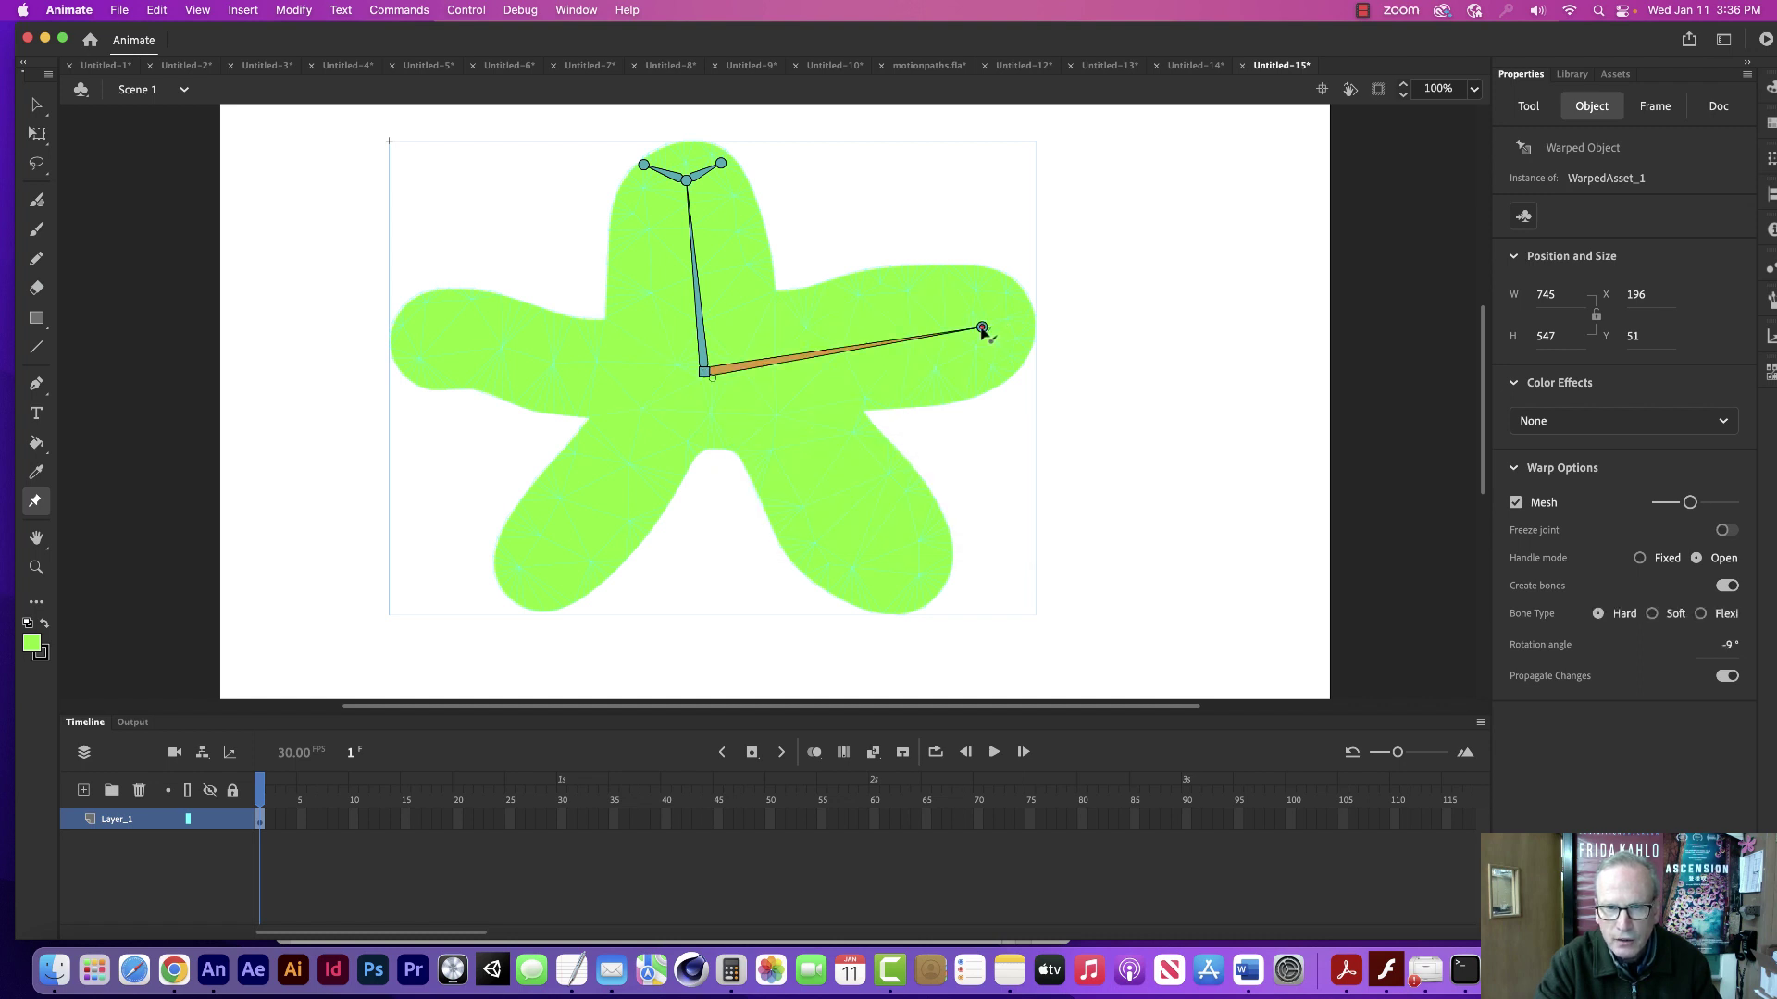
Add centre bones into the lower-right, lower-left and left arms, then bend the left arm's tip.
click(982, 328)
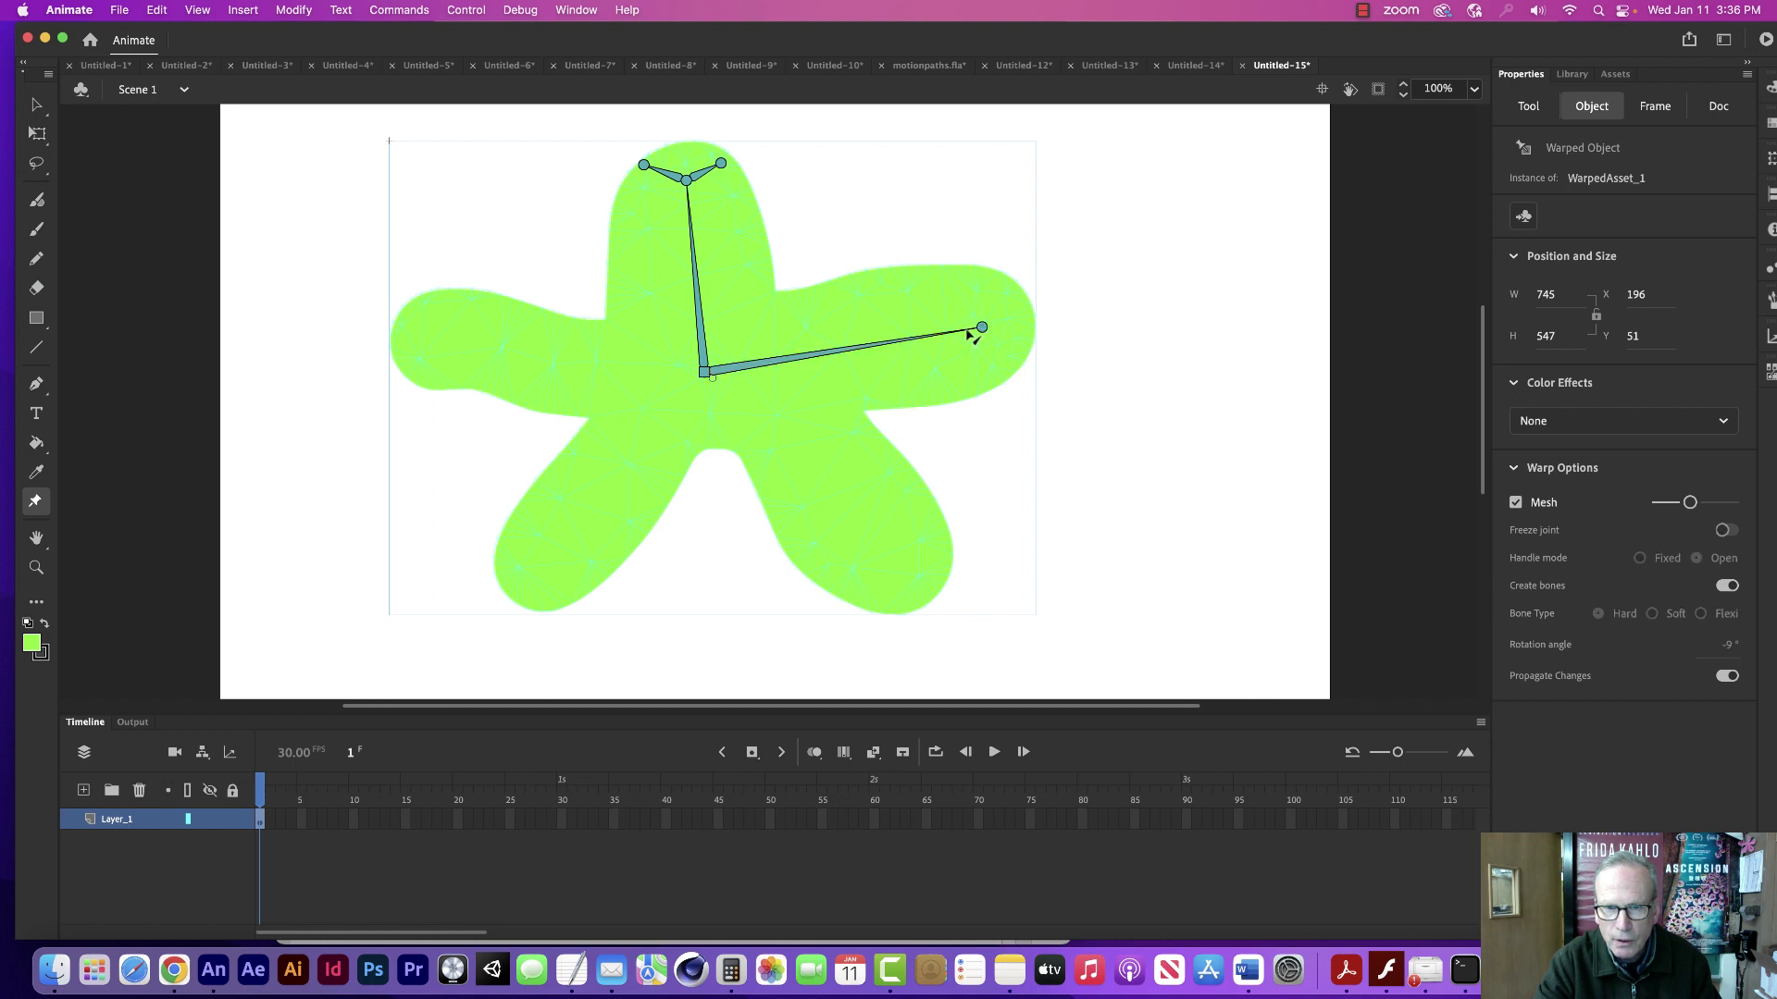
drag(703, 373, 894, 568)
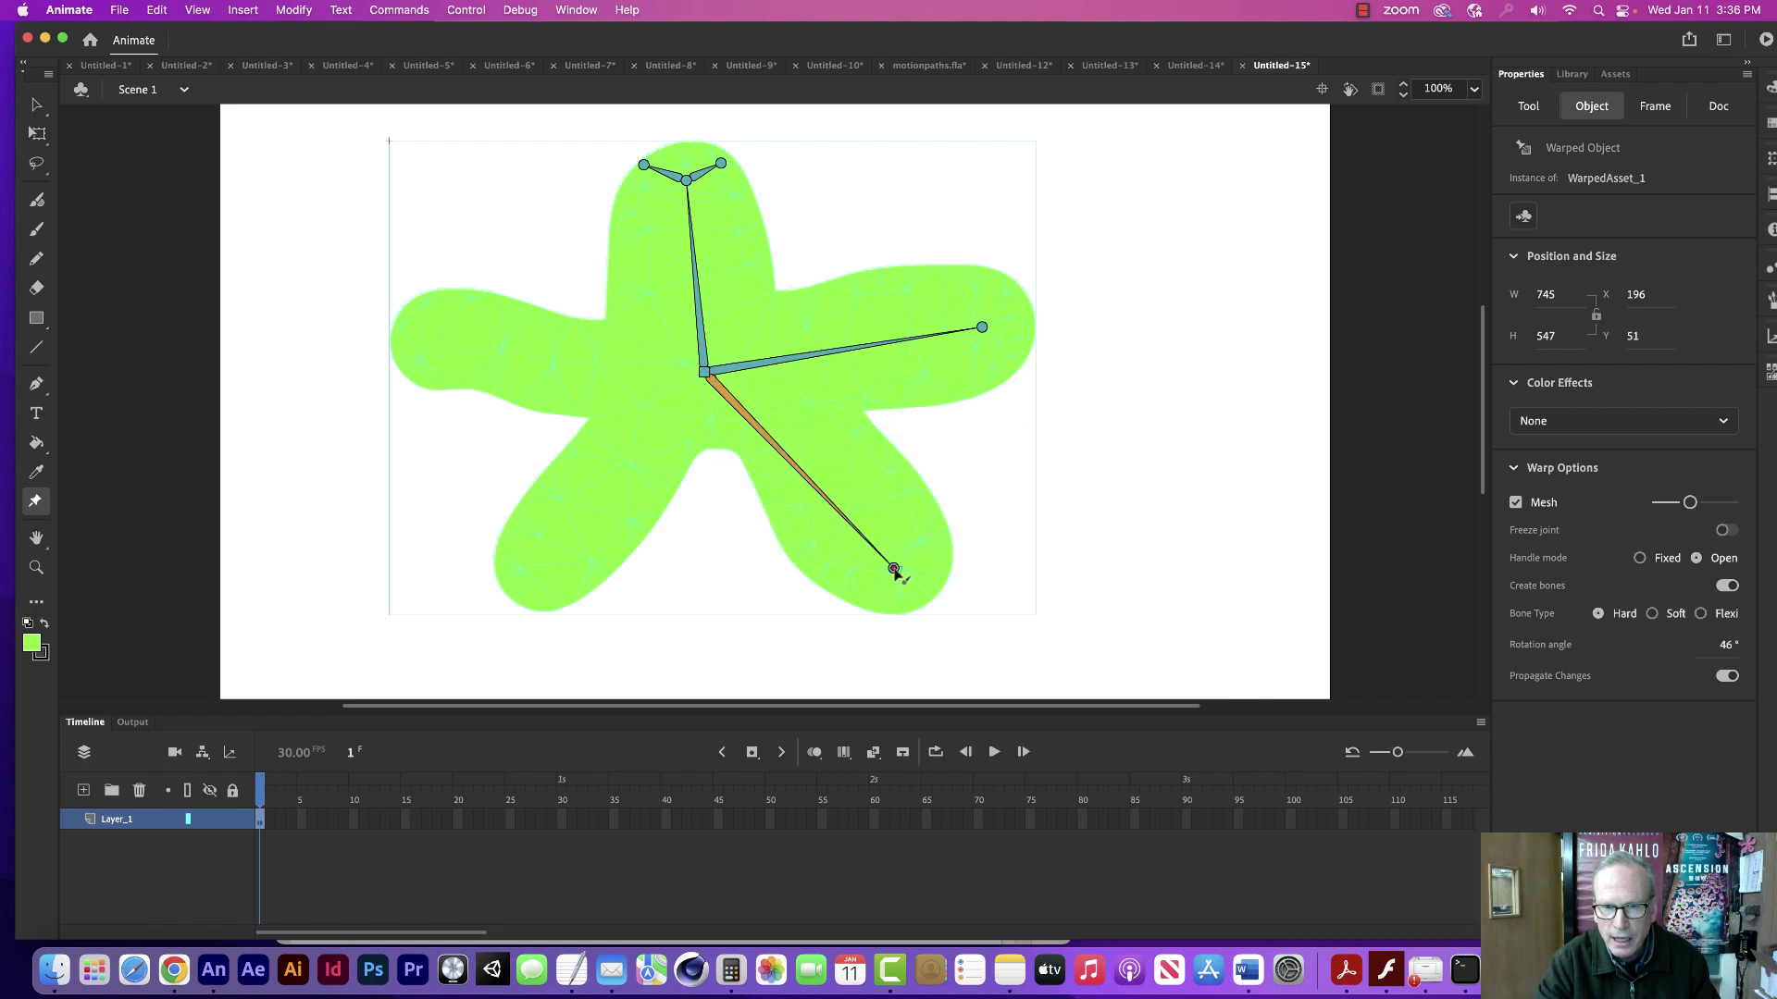
click(894, 571)
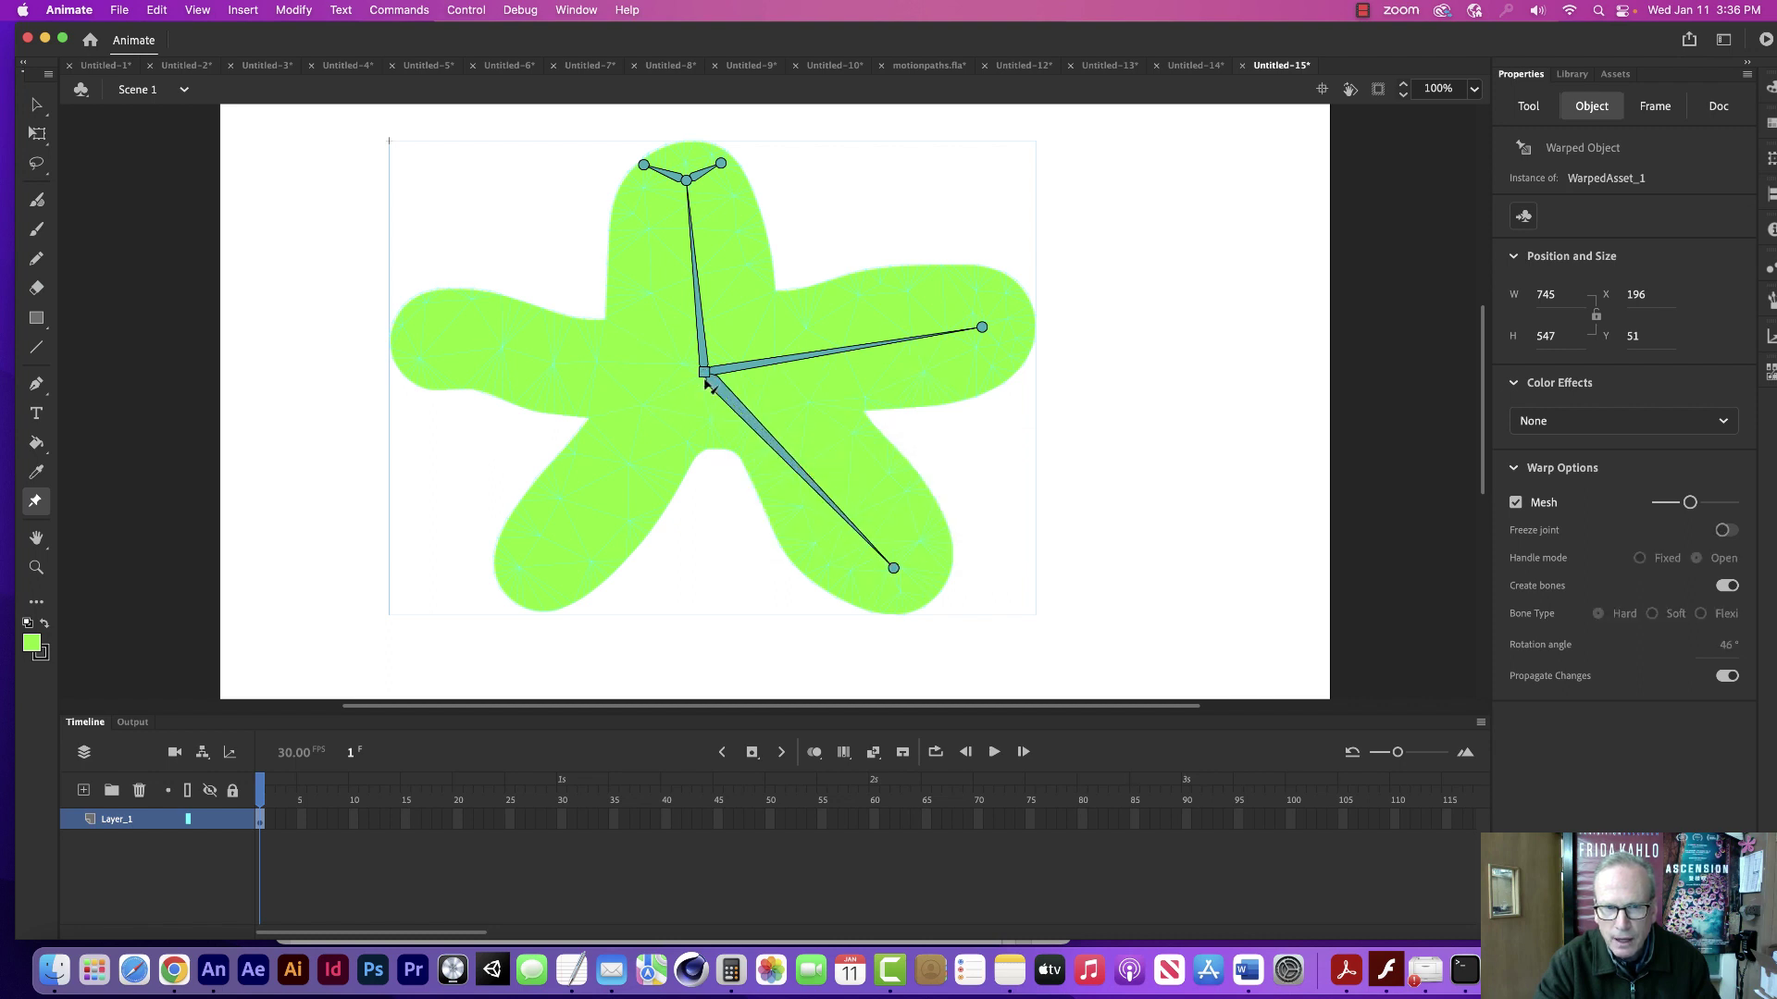
drag(703, 372, 533, 573)
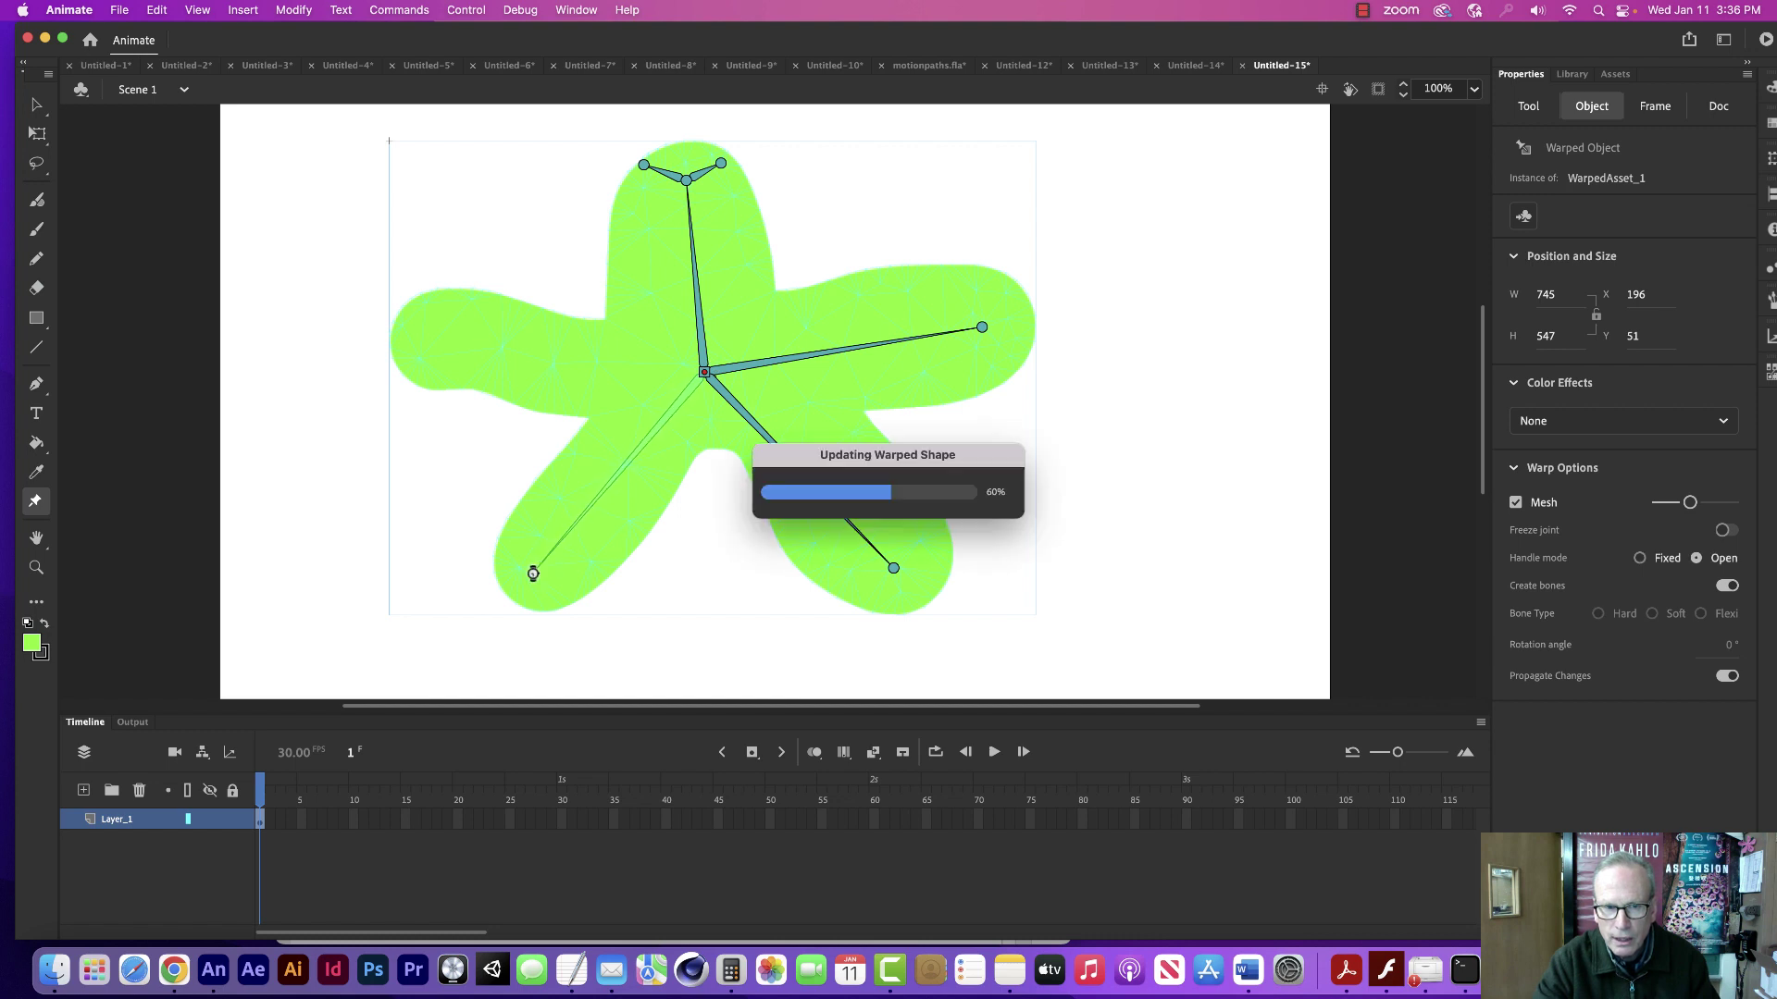
click(534, 574)
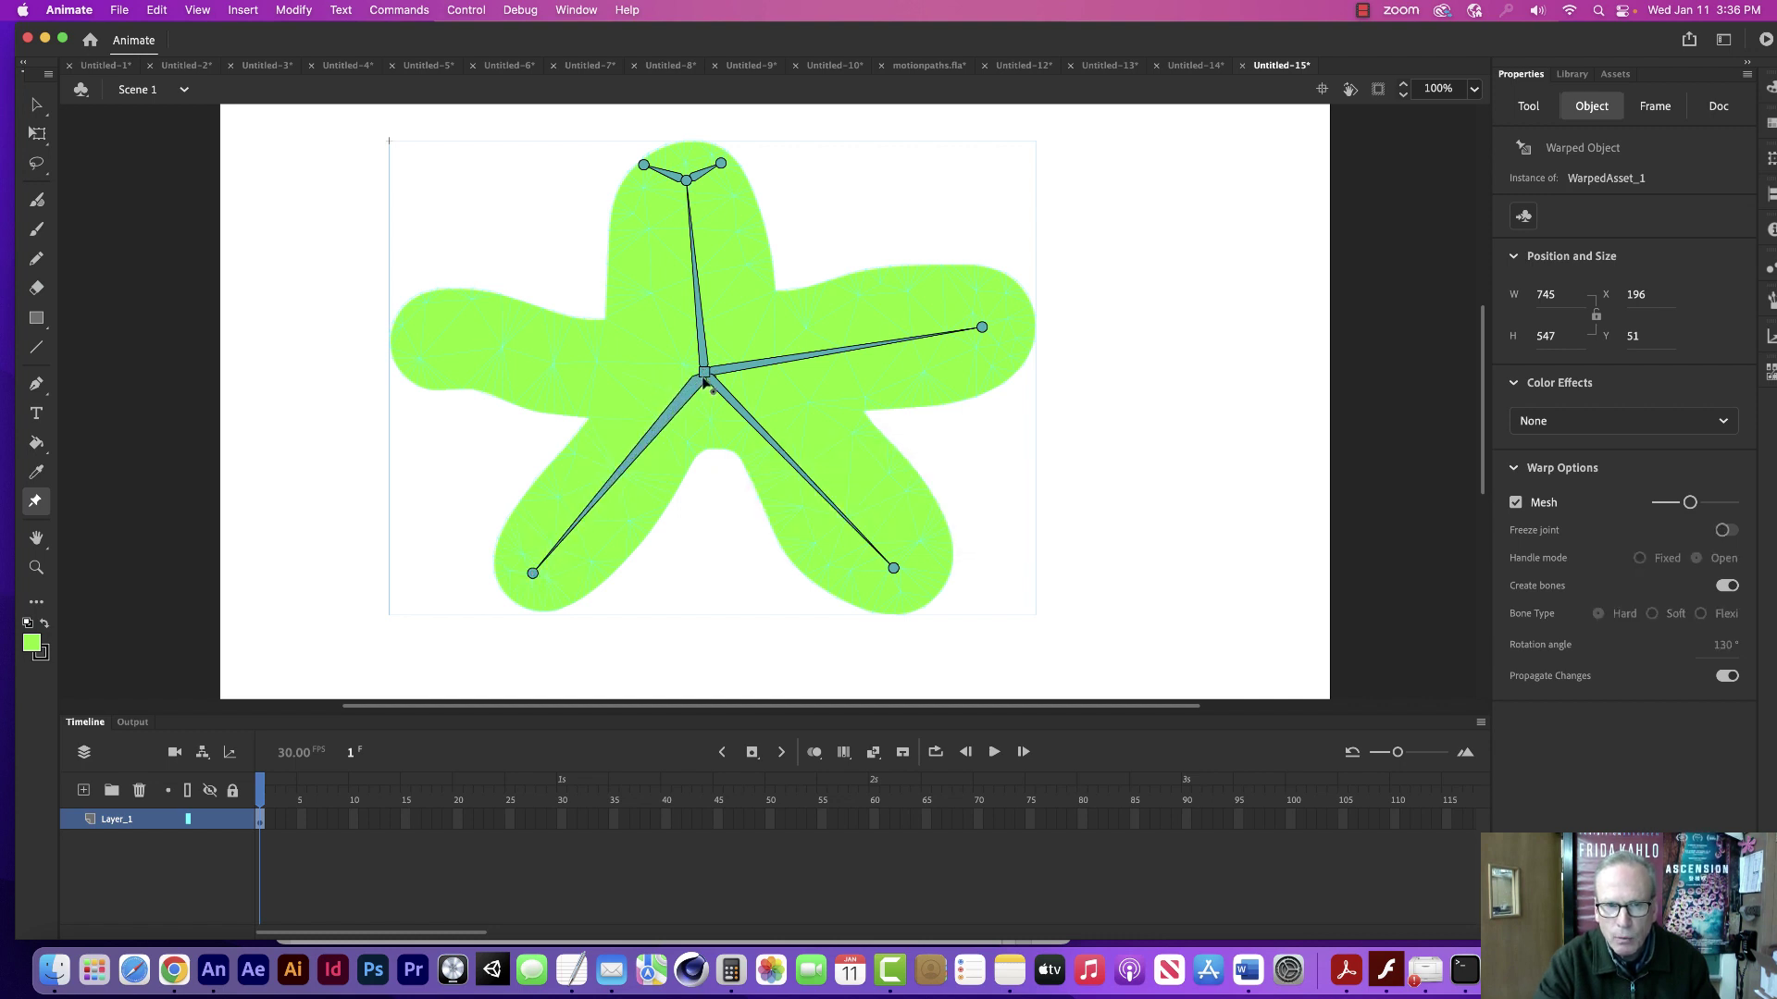
drag(705, 373, 433, 342)
click(435, 346)
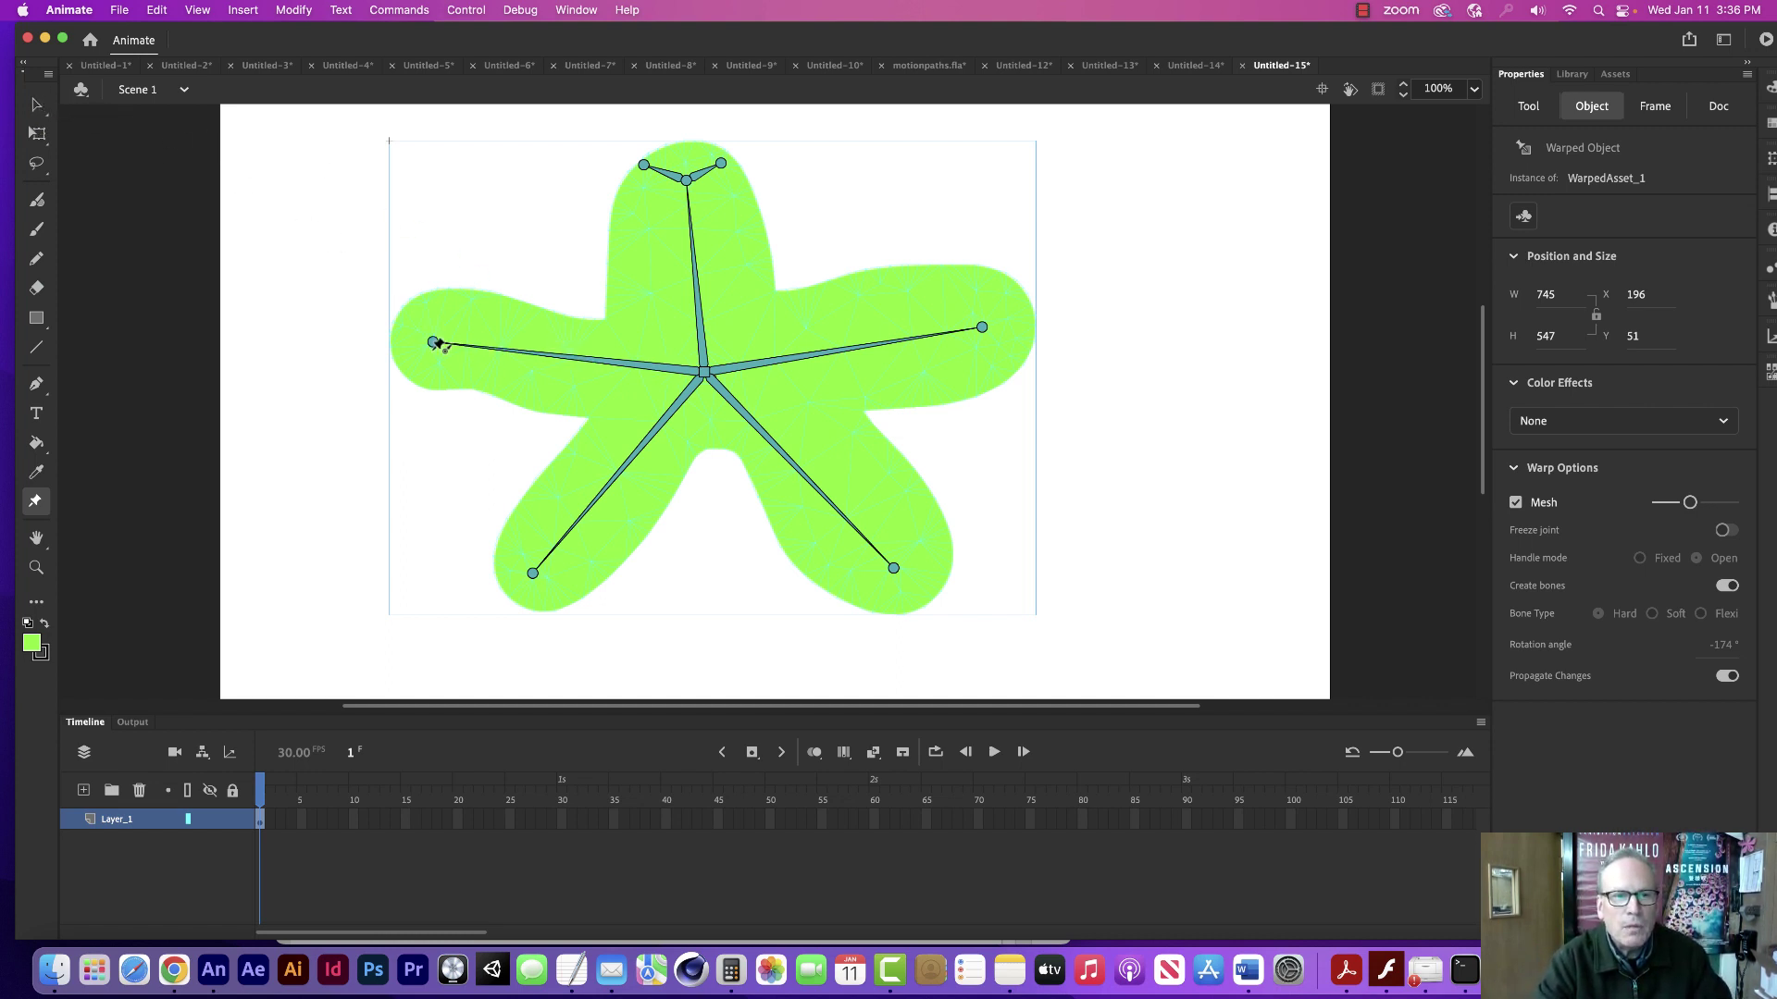
drag(435, 344, 485, 361)
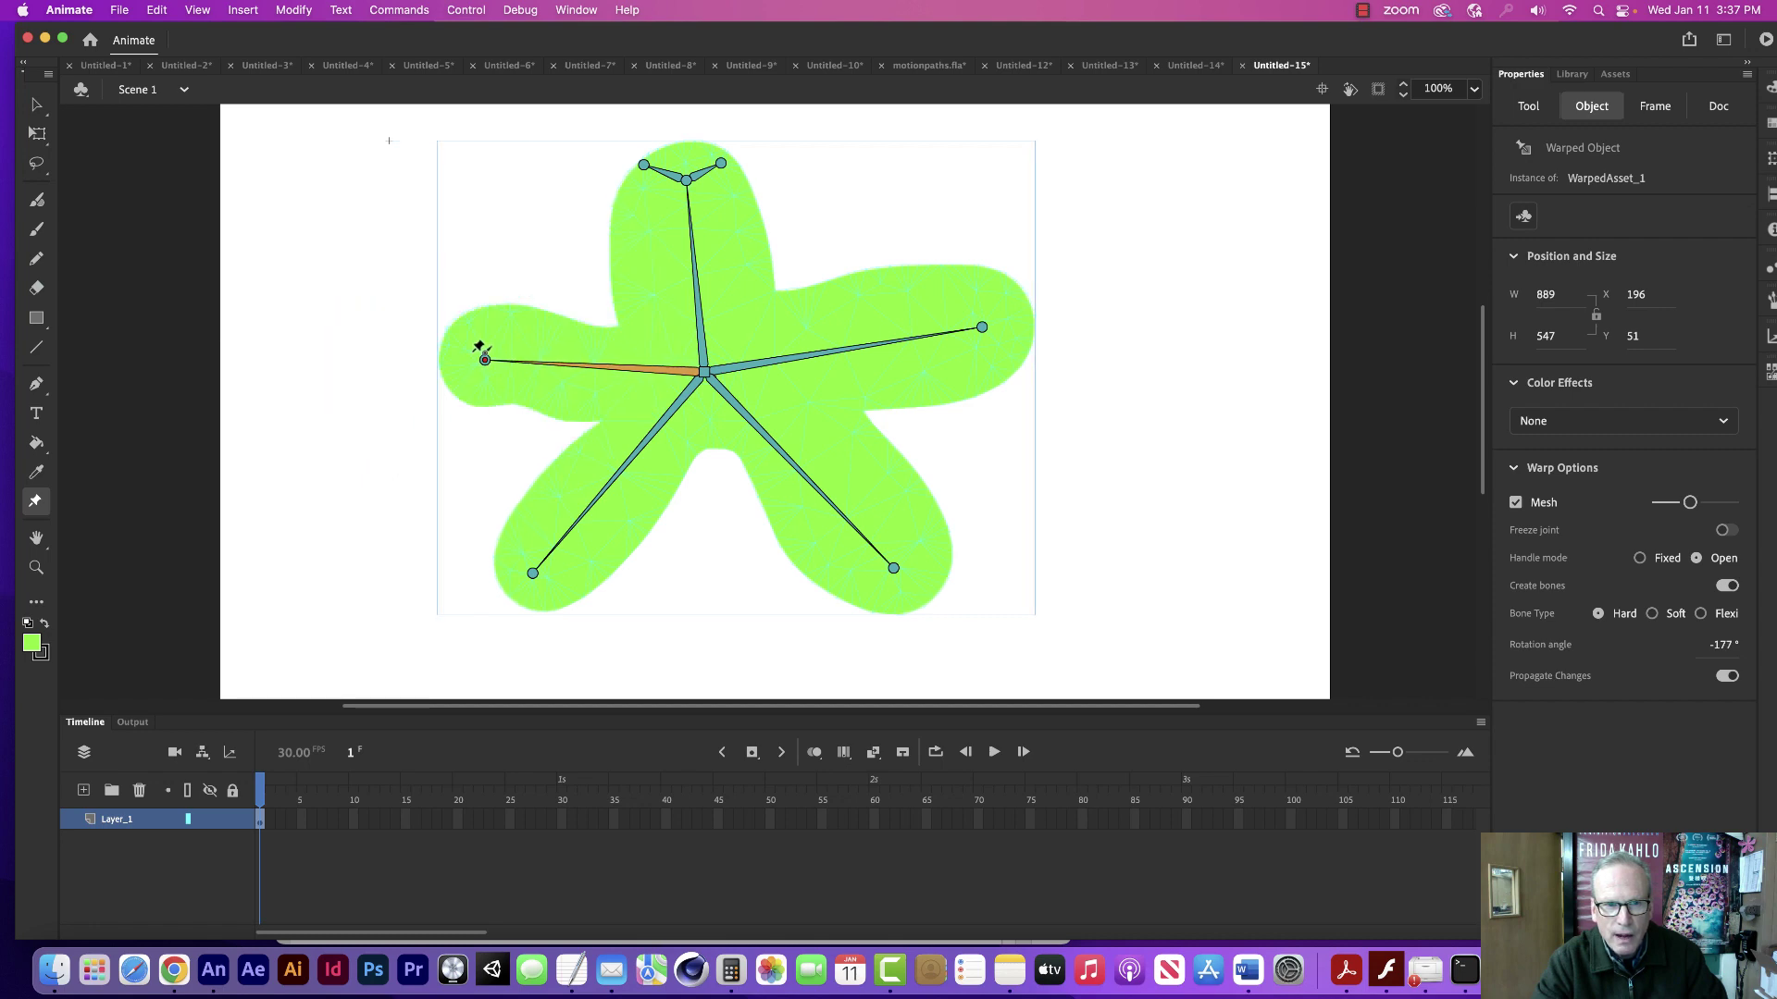
Raise the right arm and swing both lower legs inward so they point straight down together.
drag(983, 331, 943, 289)
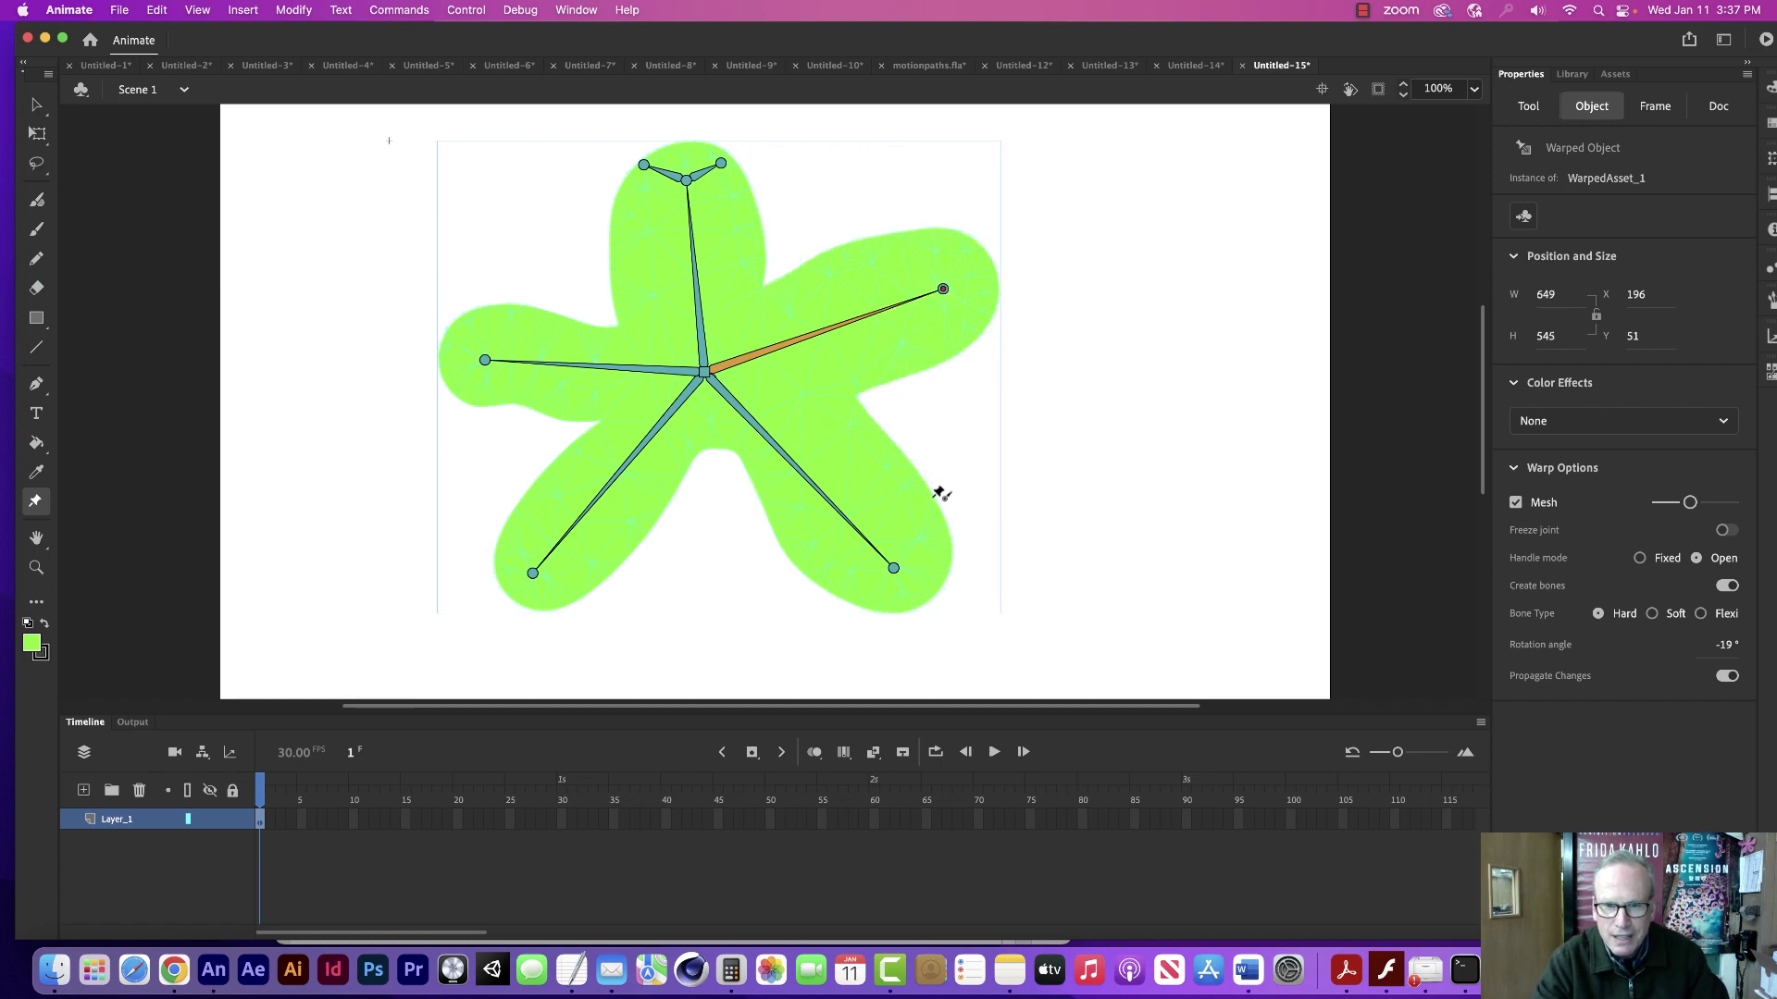
drag(894, 570, 837, 579)
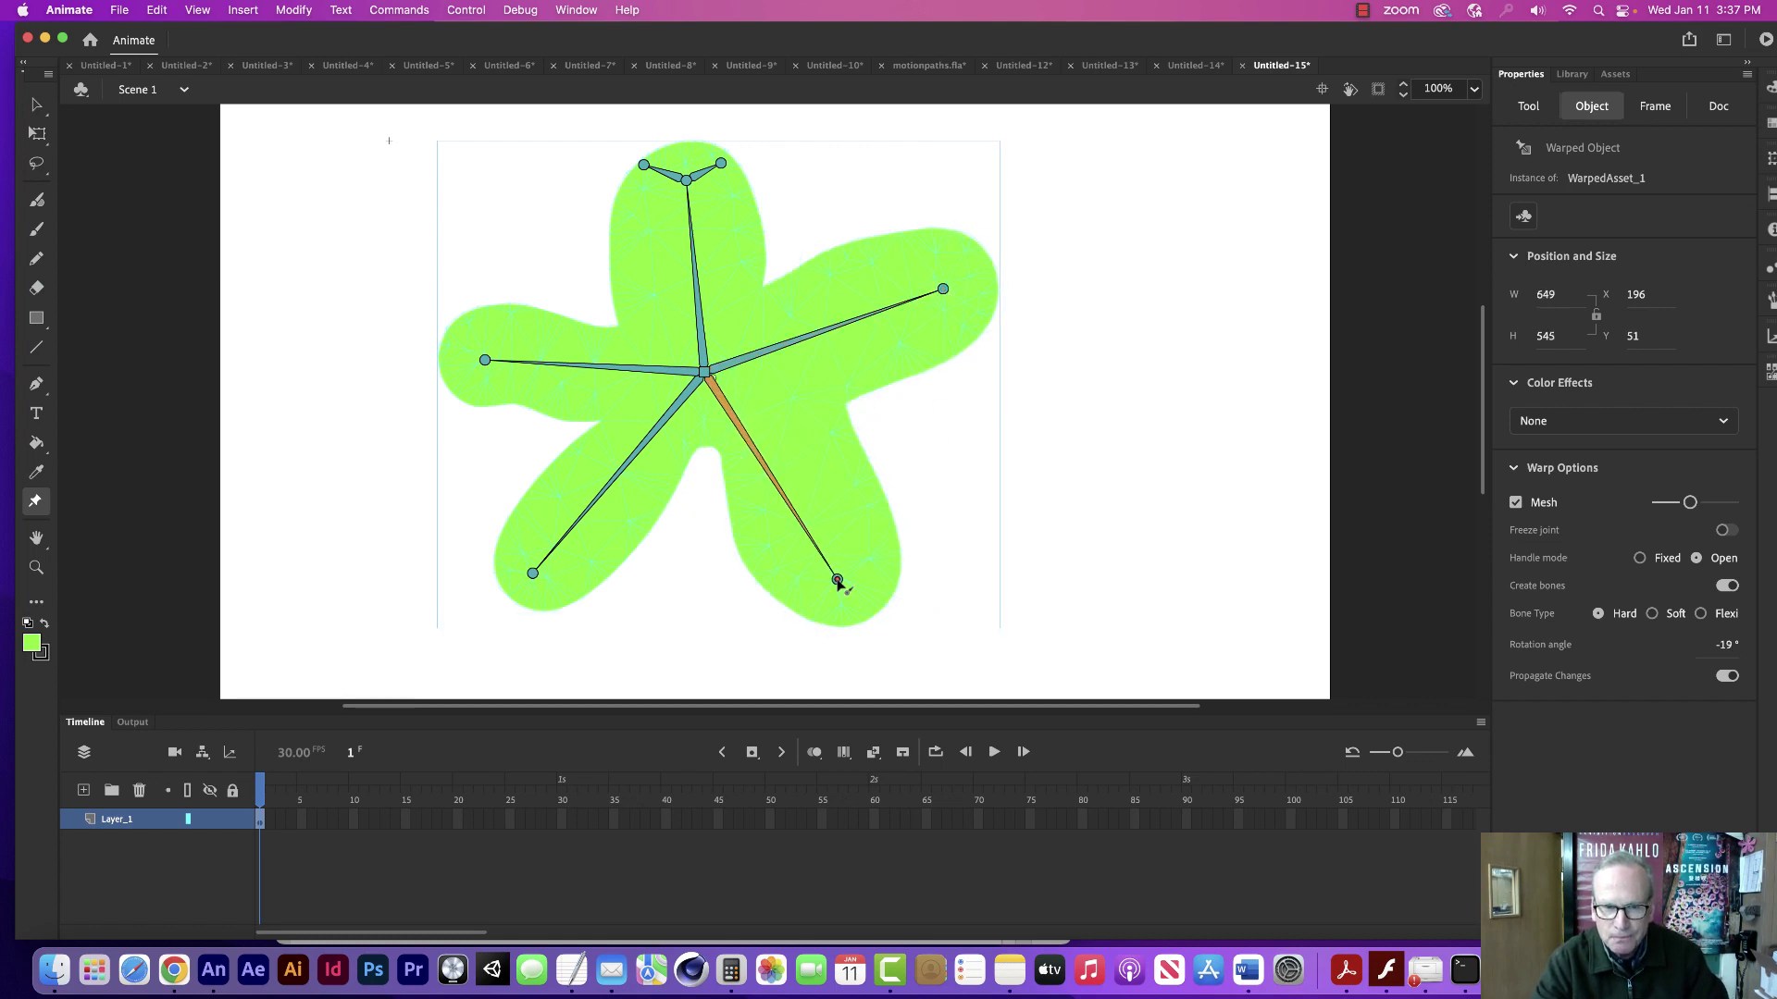
drag(532, 576, 672, 598)
drag(838, 581, 781, 598)
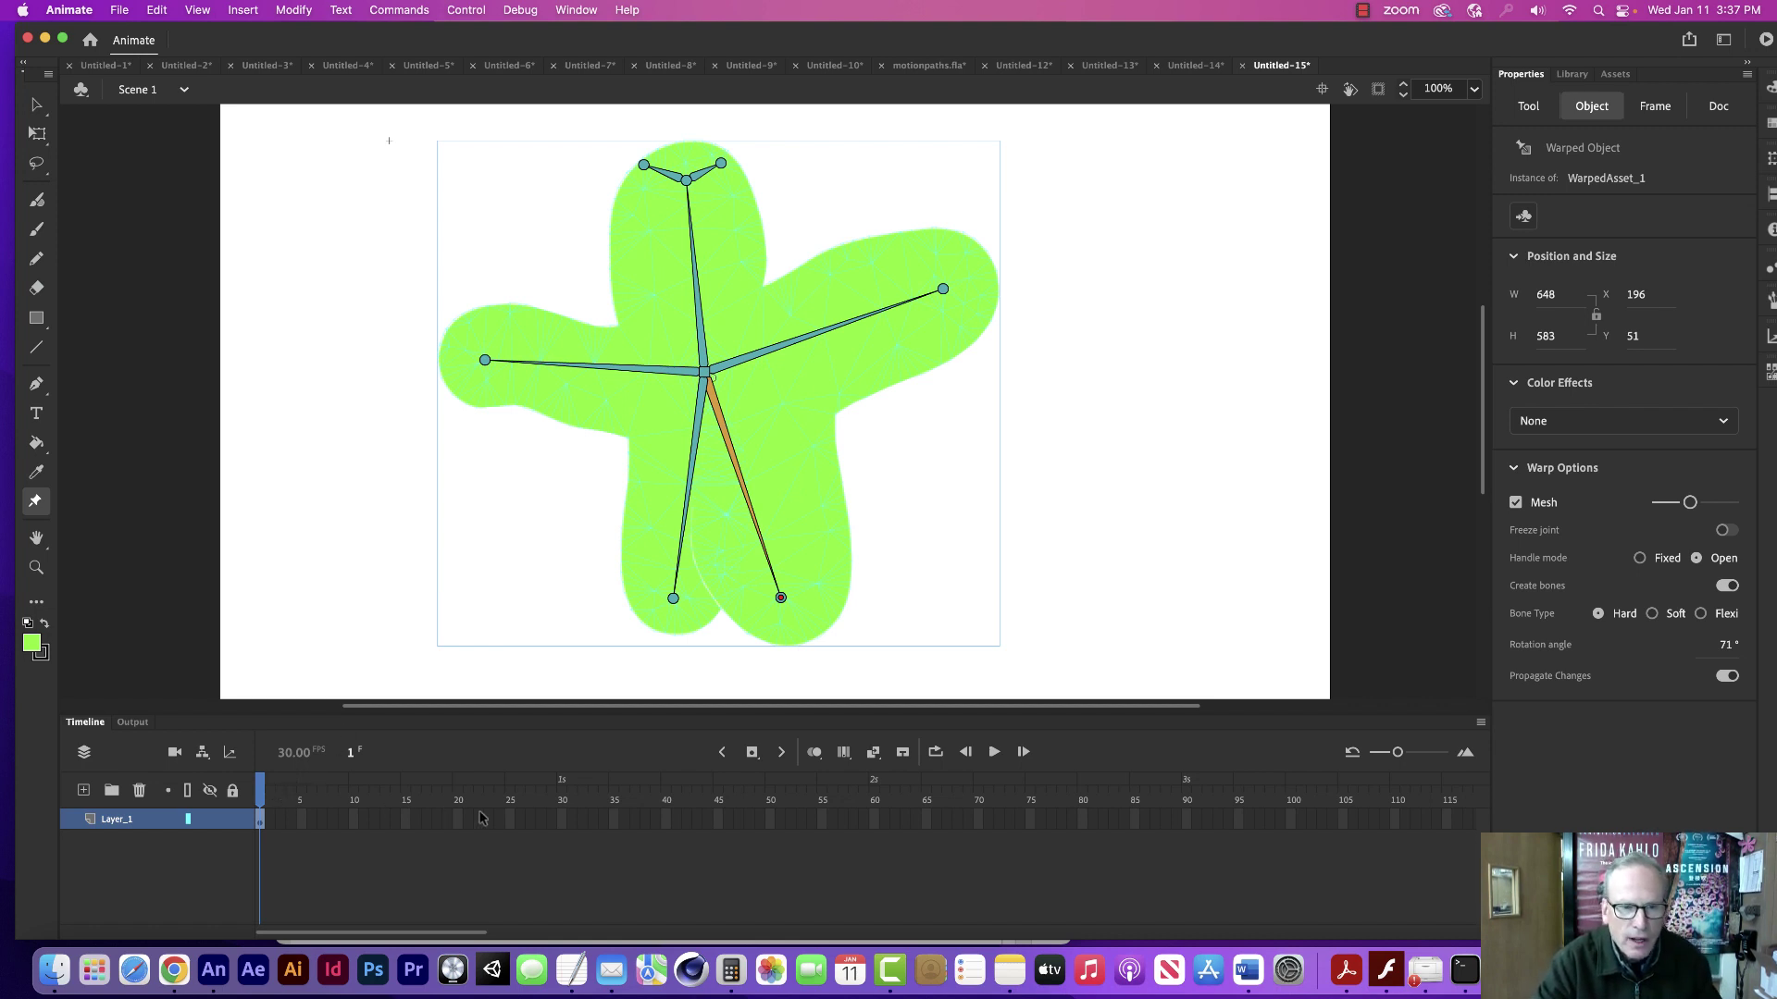
Insert a keyframe at frame 30 of Layer_1.
click(564, 820)
click(479, 496)
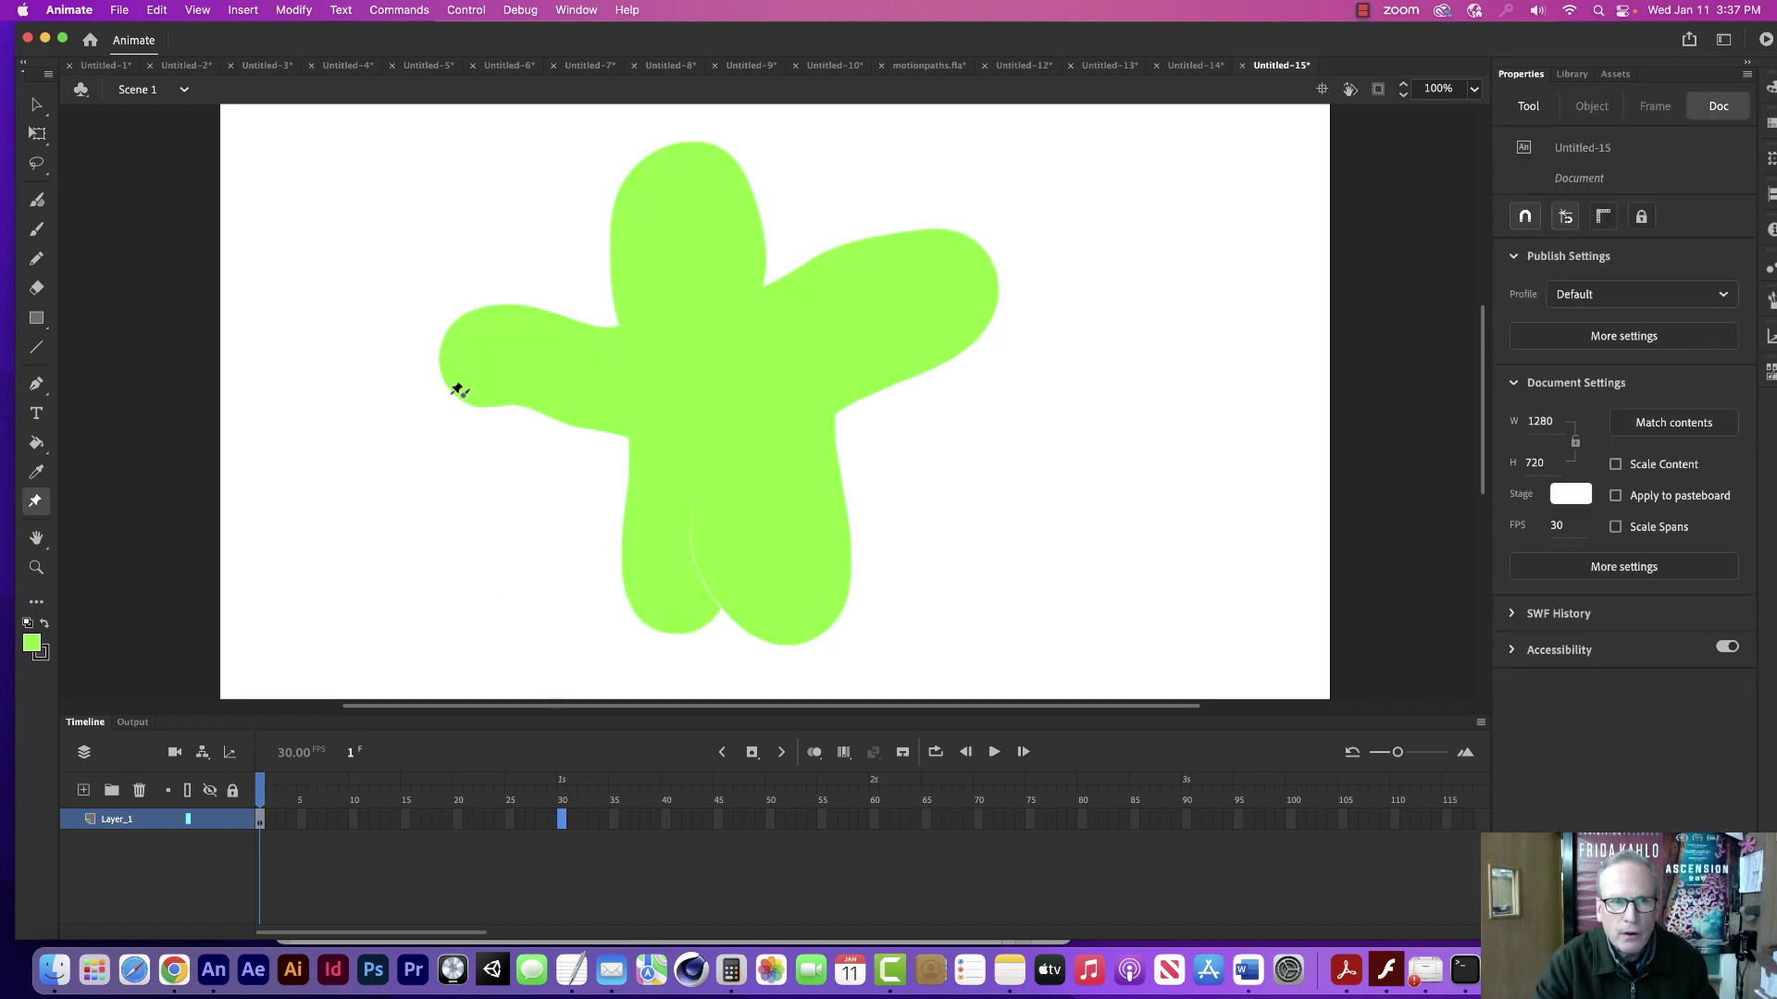
click(254, 12)
mouse_move(306, 132)
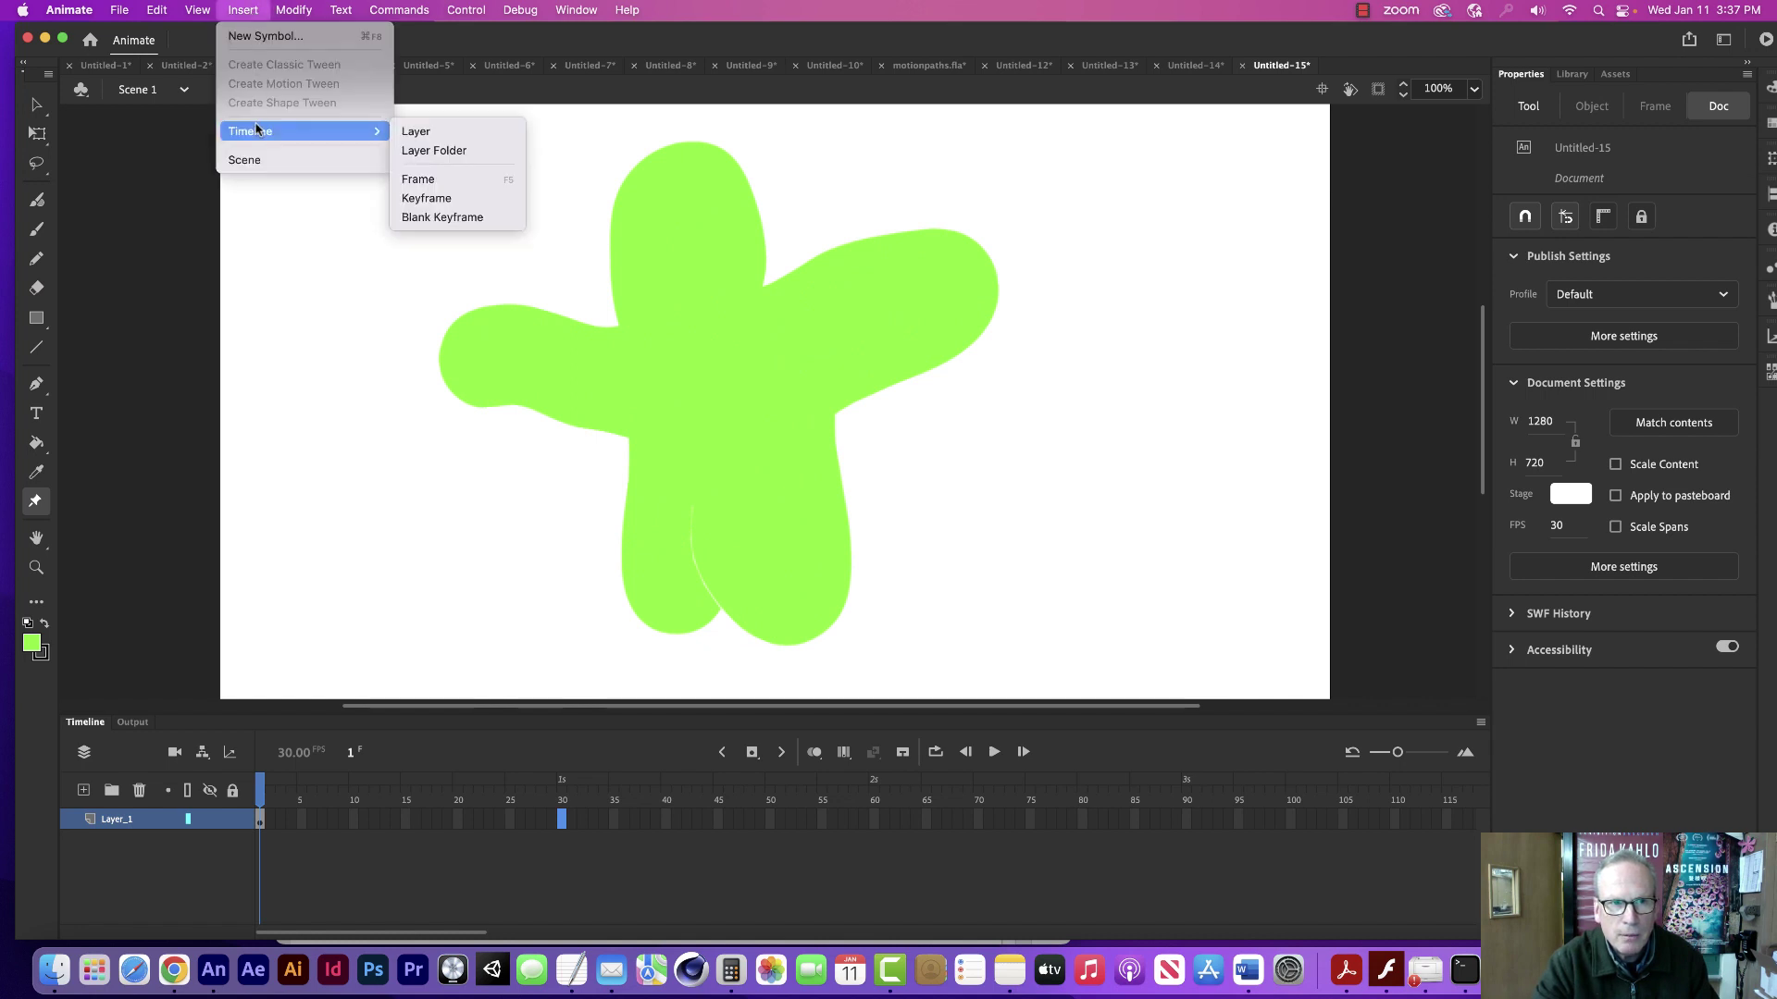
click(460, 200)
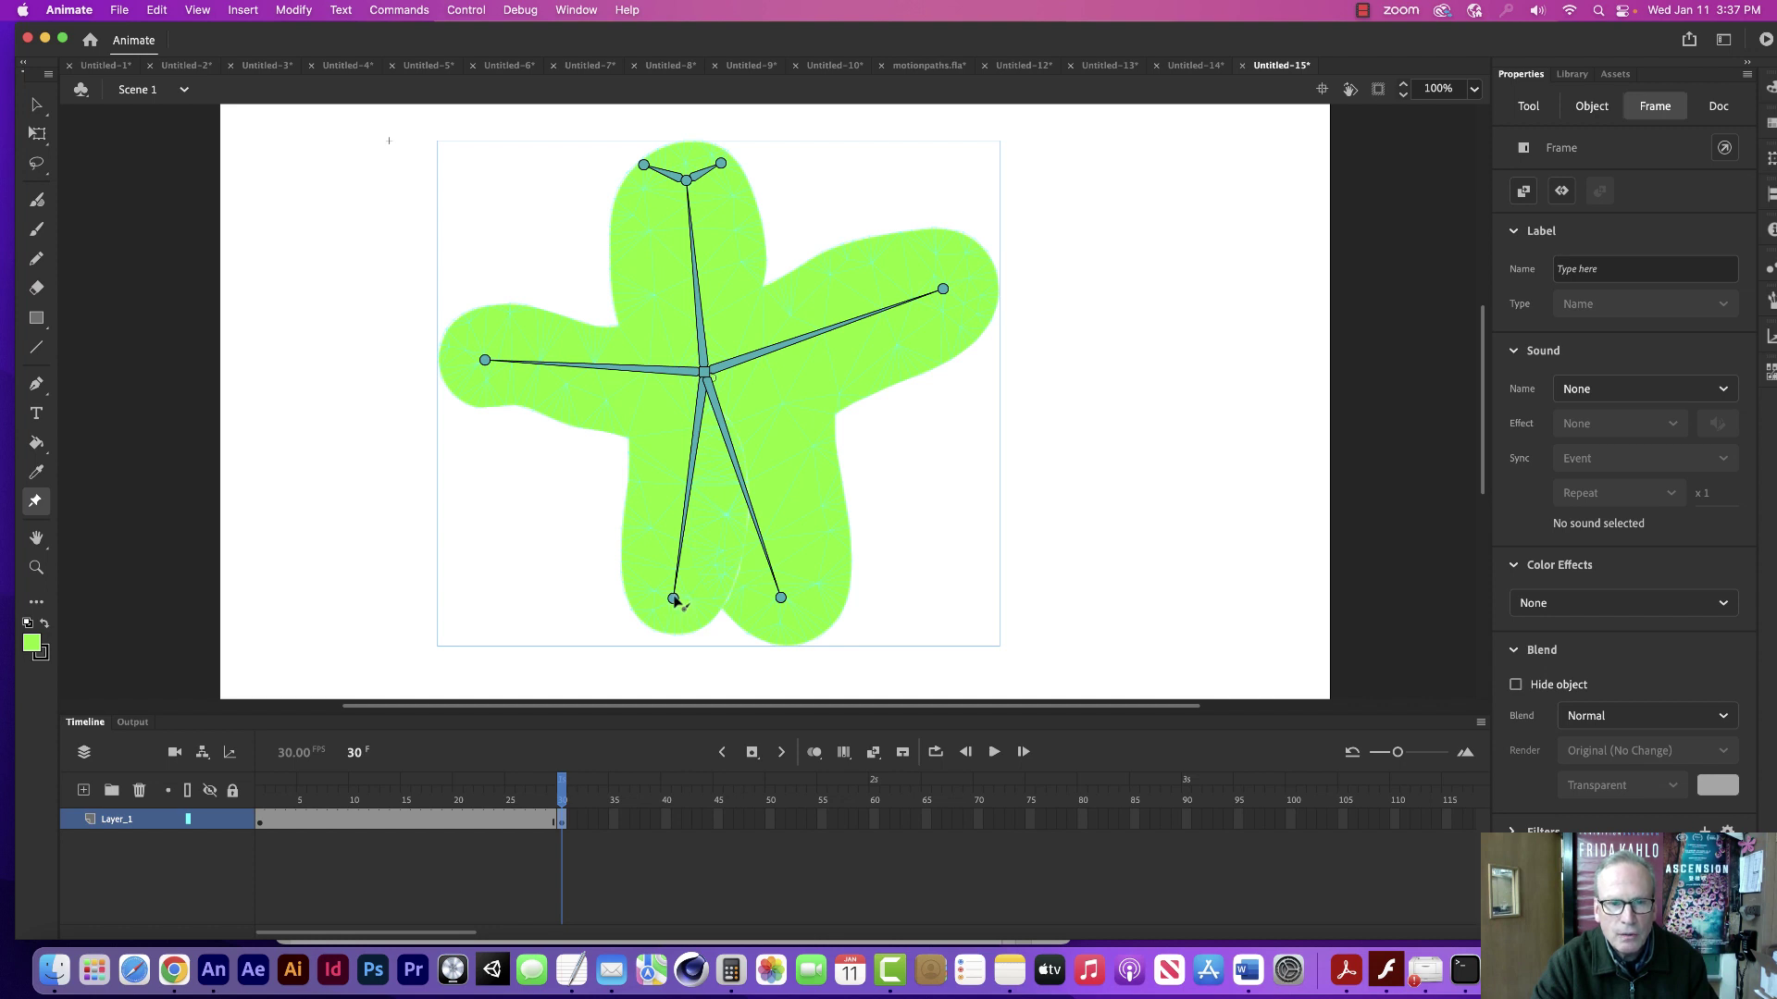
Splay both legs outward and raise the left and right arms into an X pose.
drag(673, 599, 495, 599)
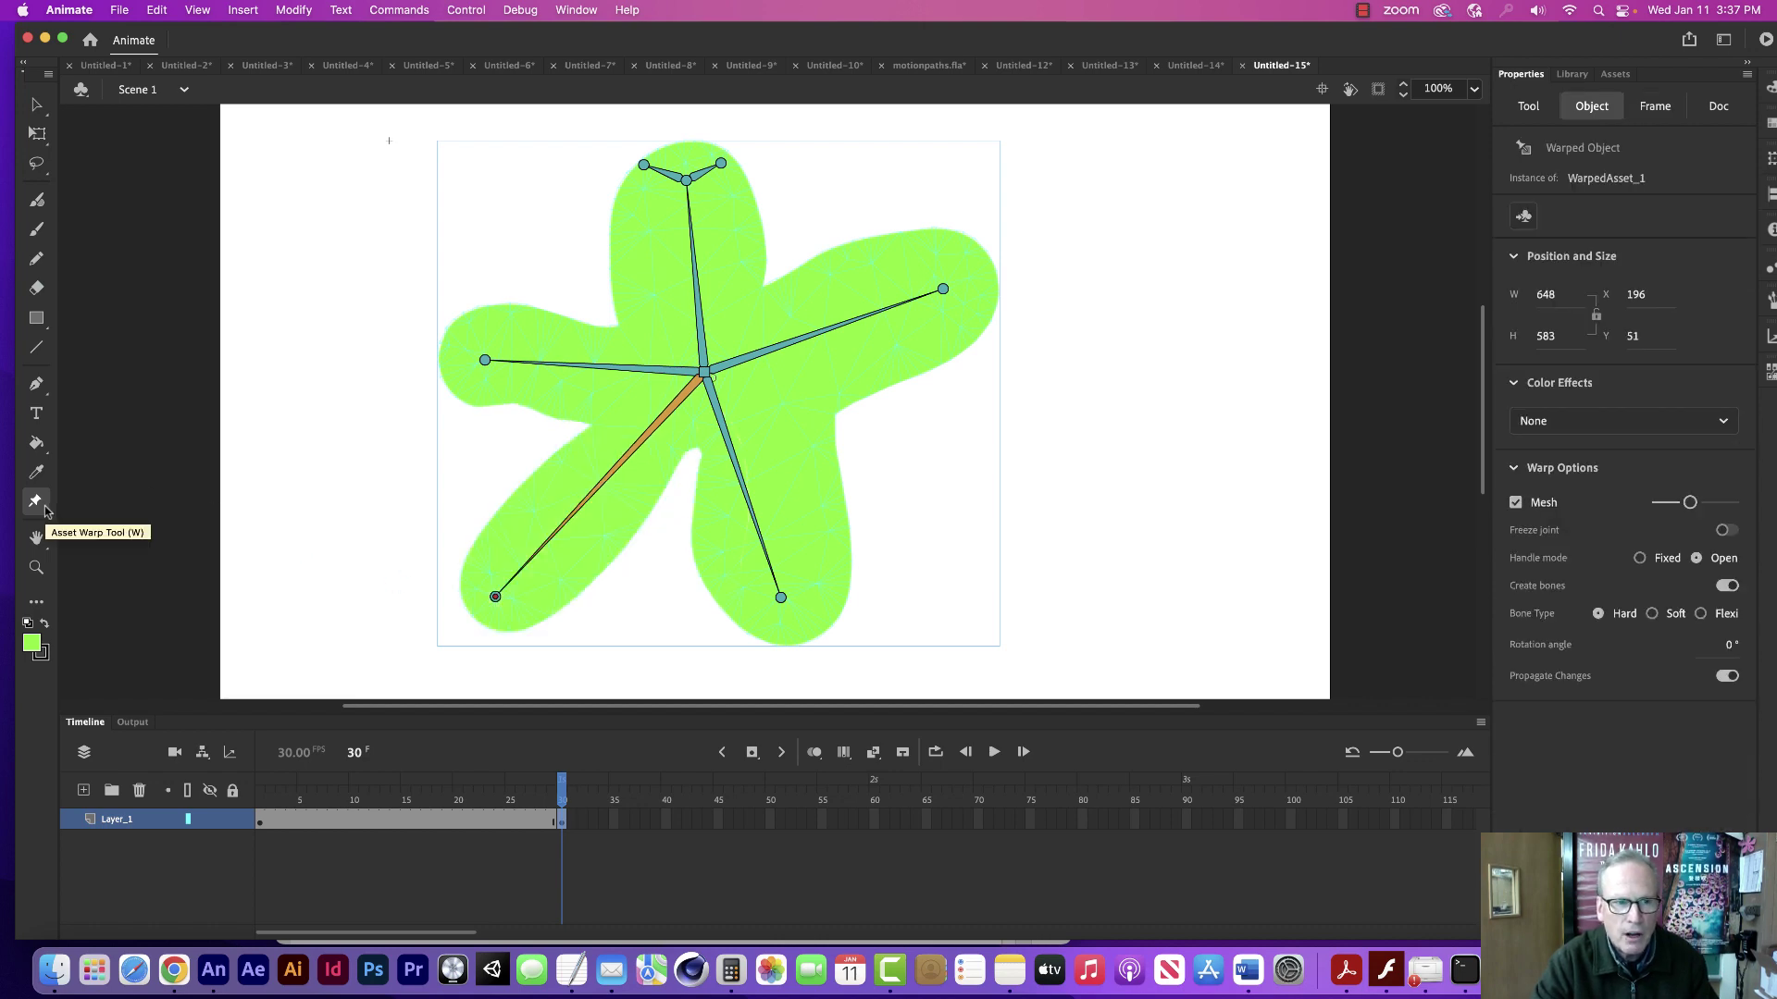
drag(782, 601, 902, 605)
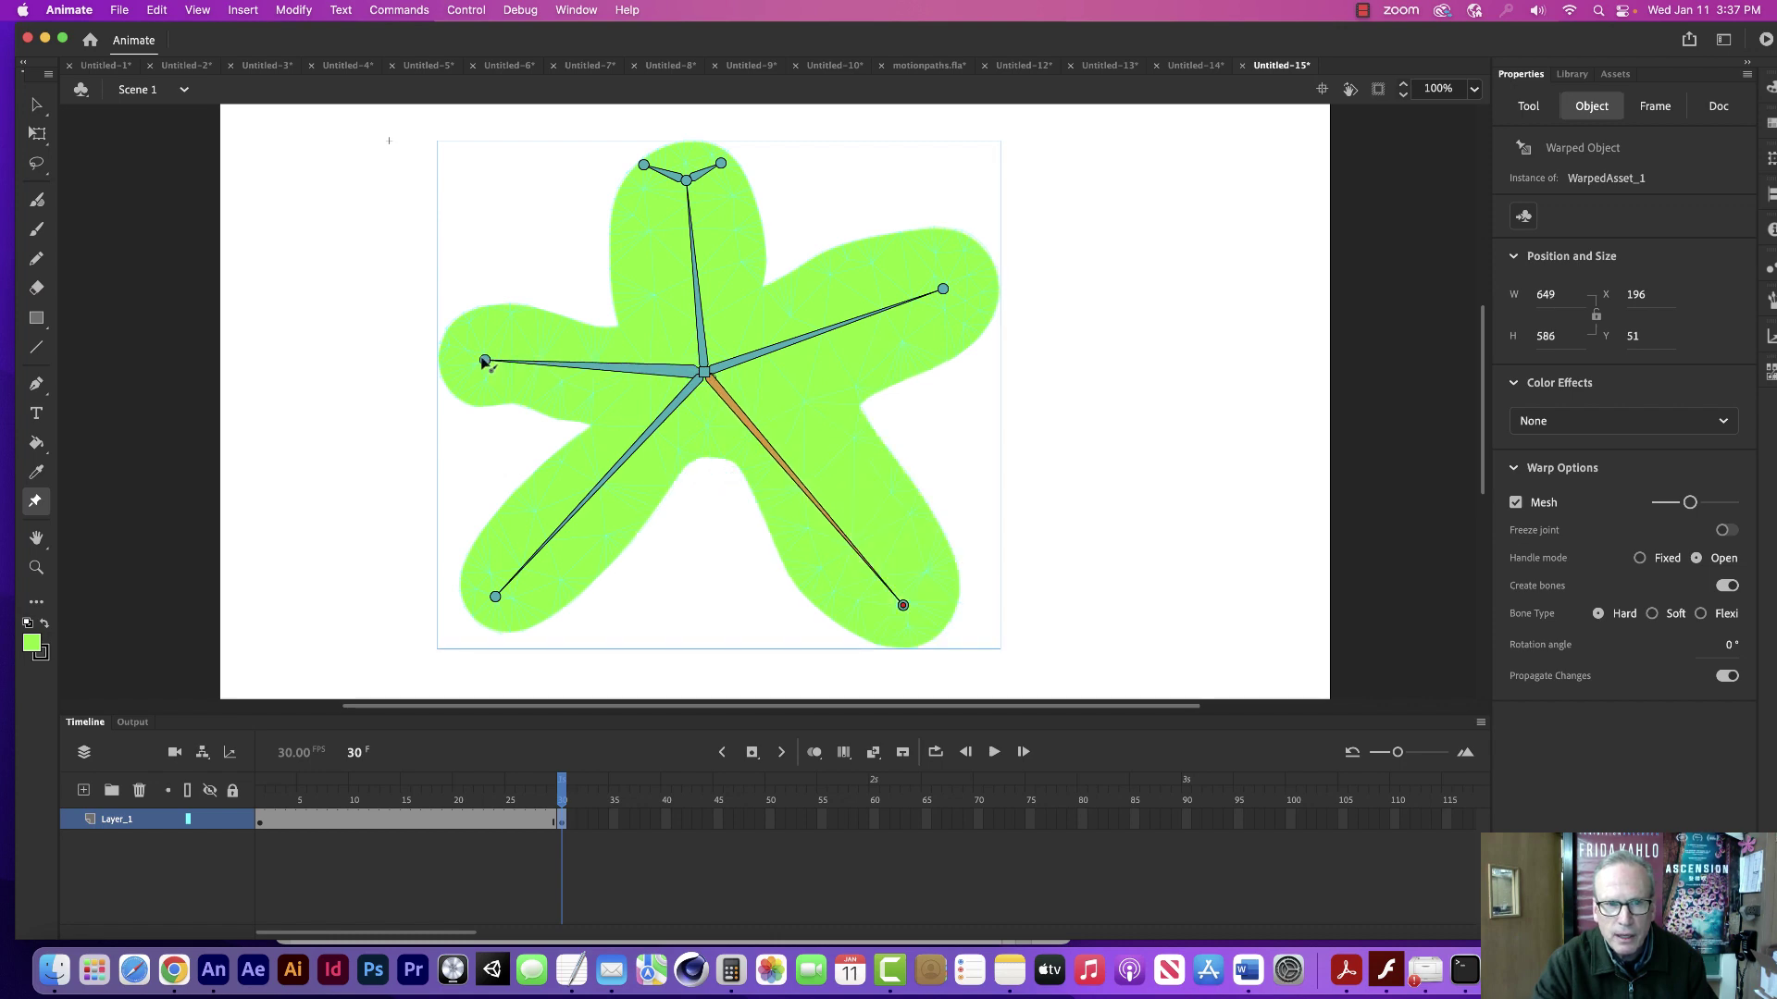
drag(485, 361, 451, 220)
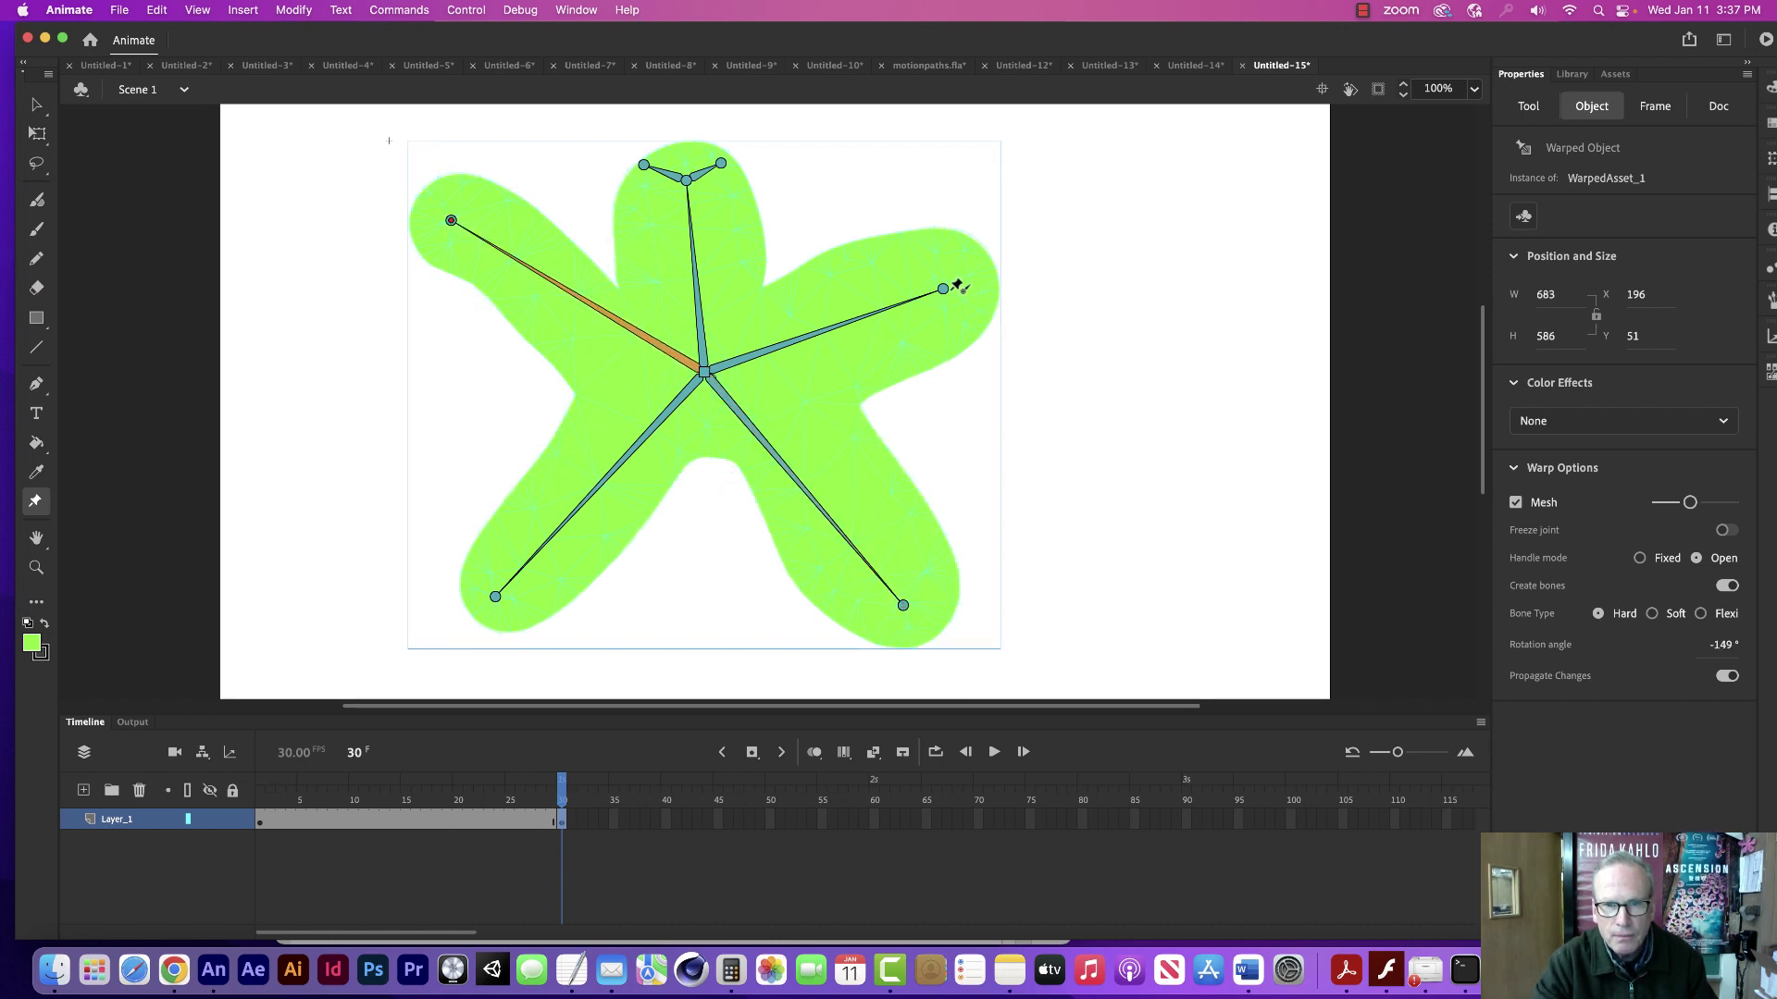
drag(943, 293, 941, 176)
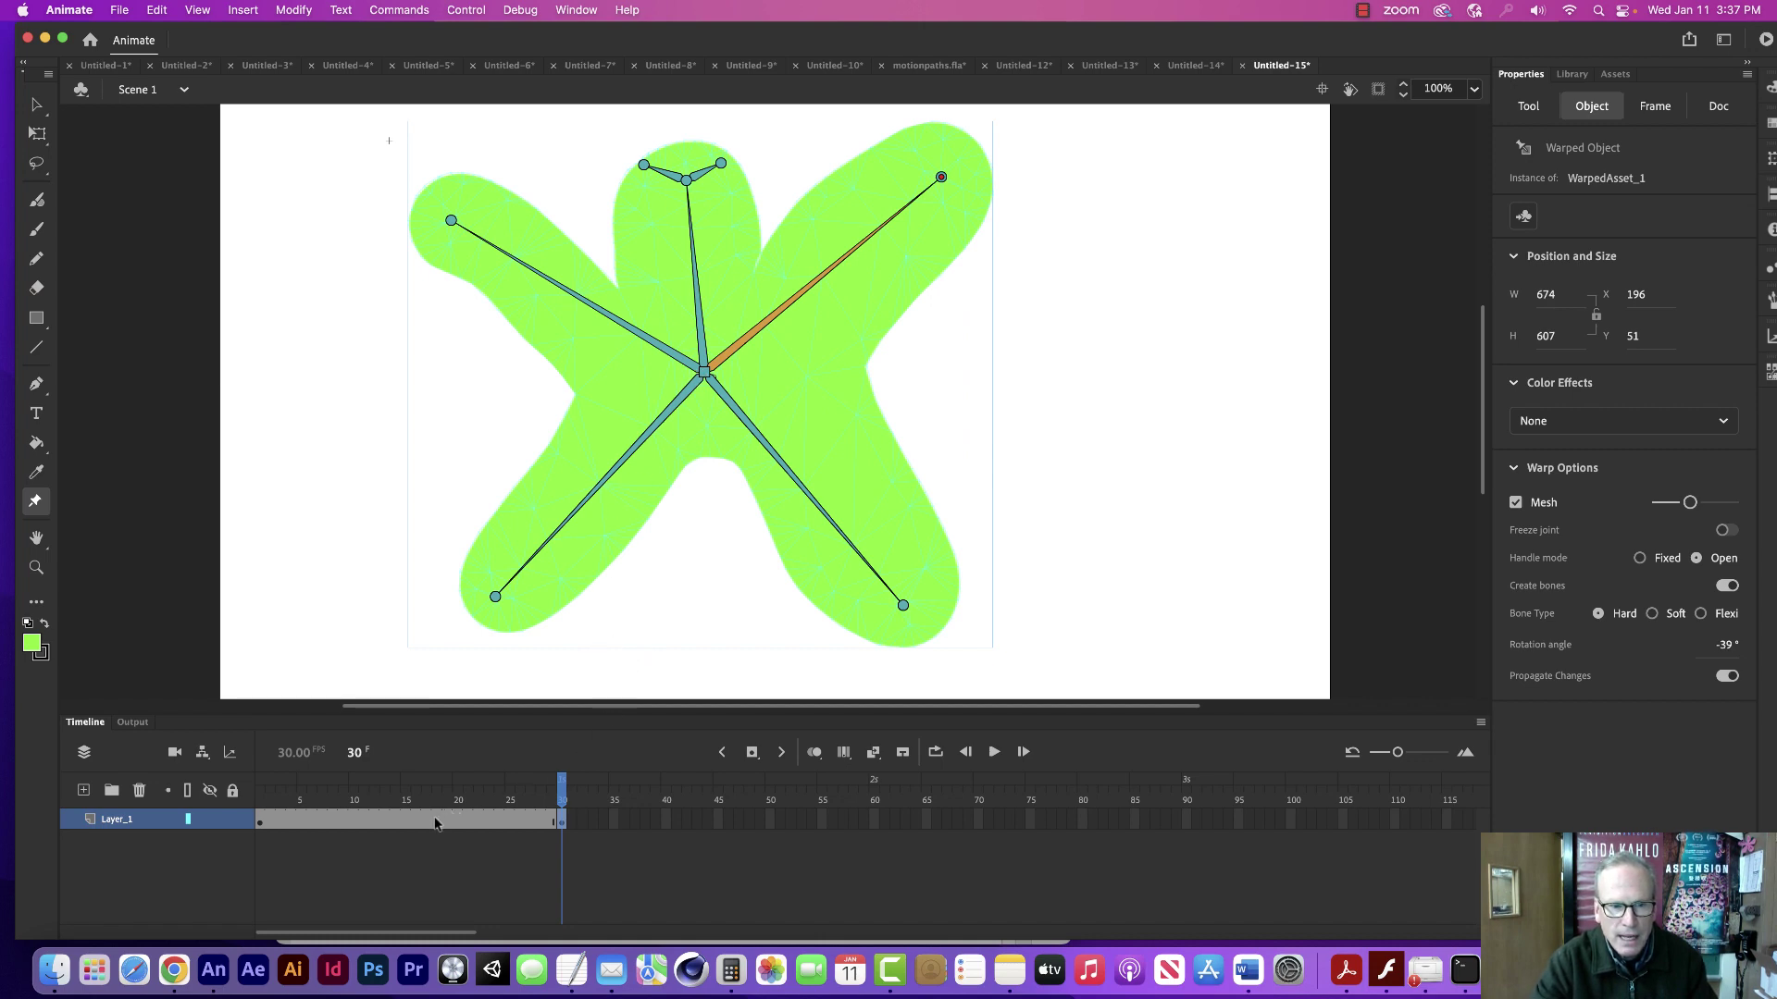
click(391, 820)
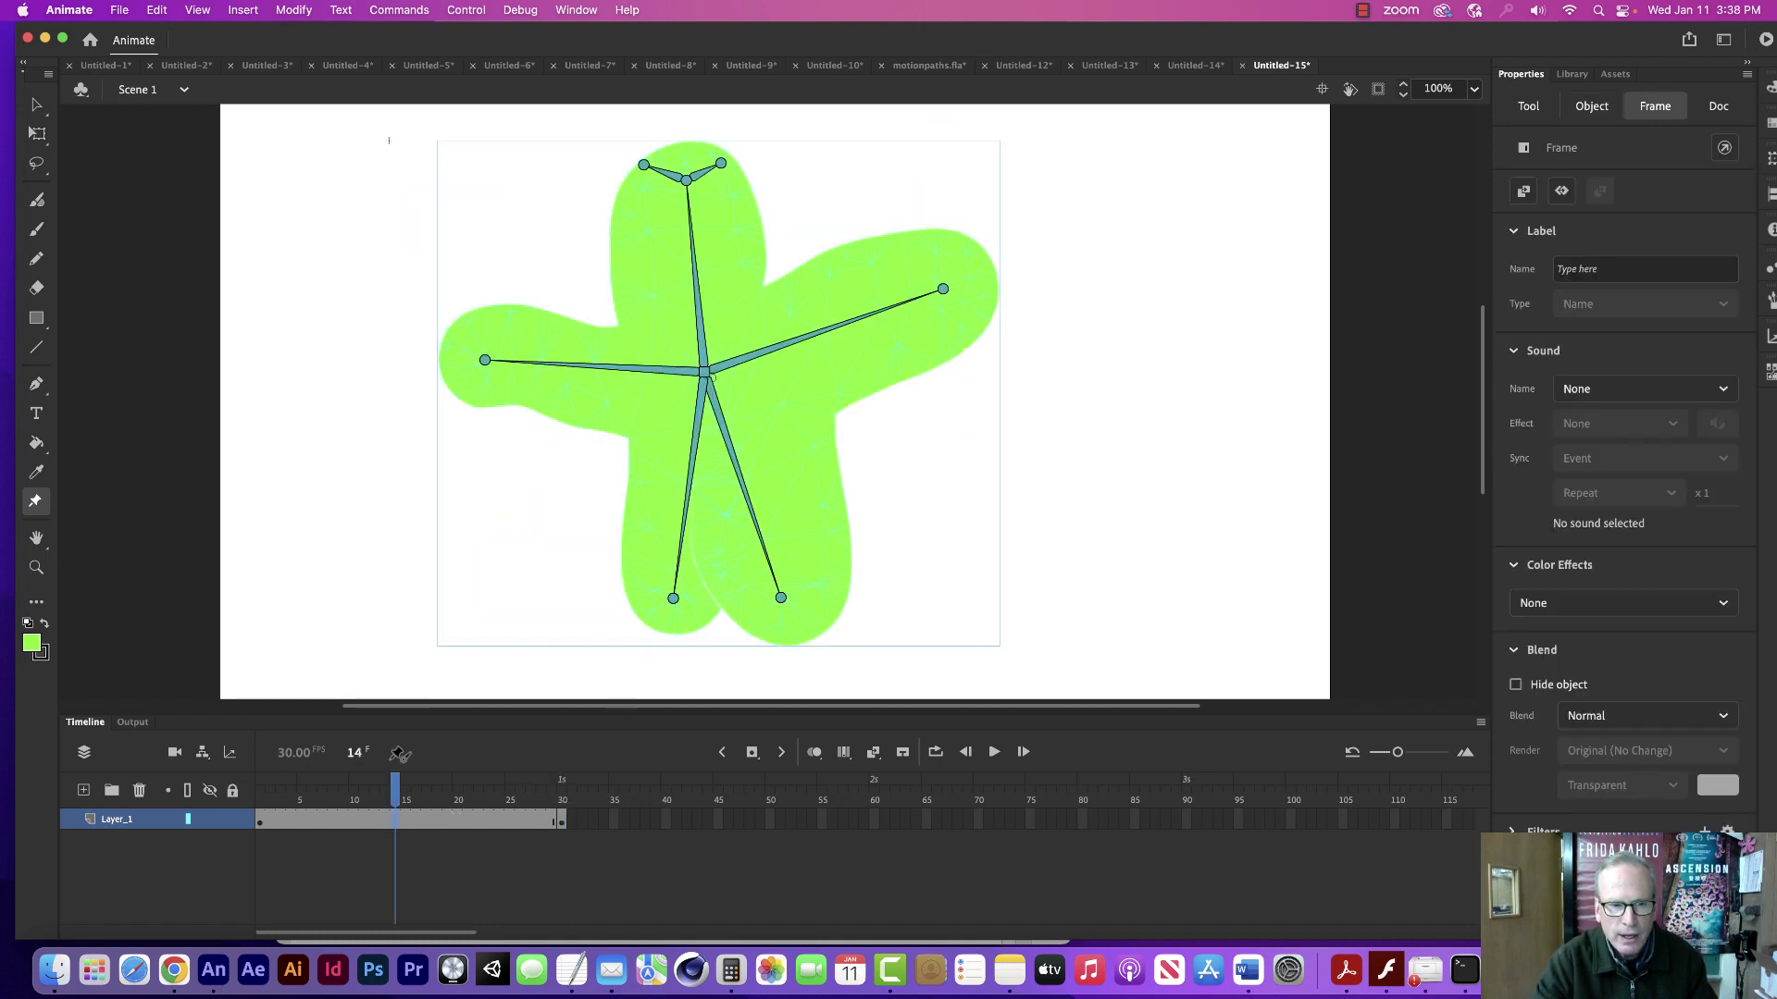
Add a classic tween across frames 1–30, test it in Animate as Untitled-15.swf, then close the preview.
click(243, 10)
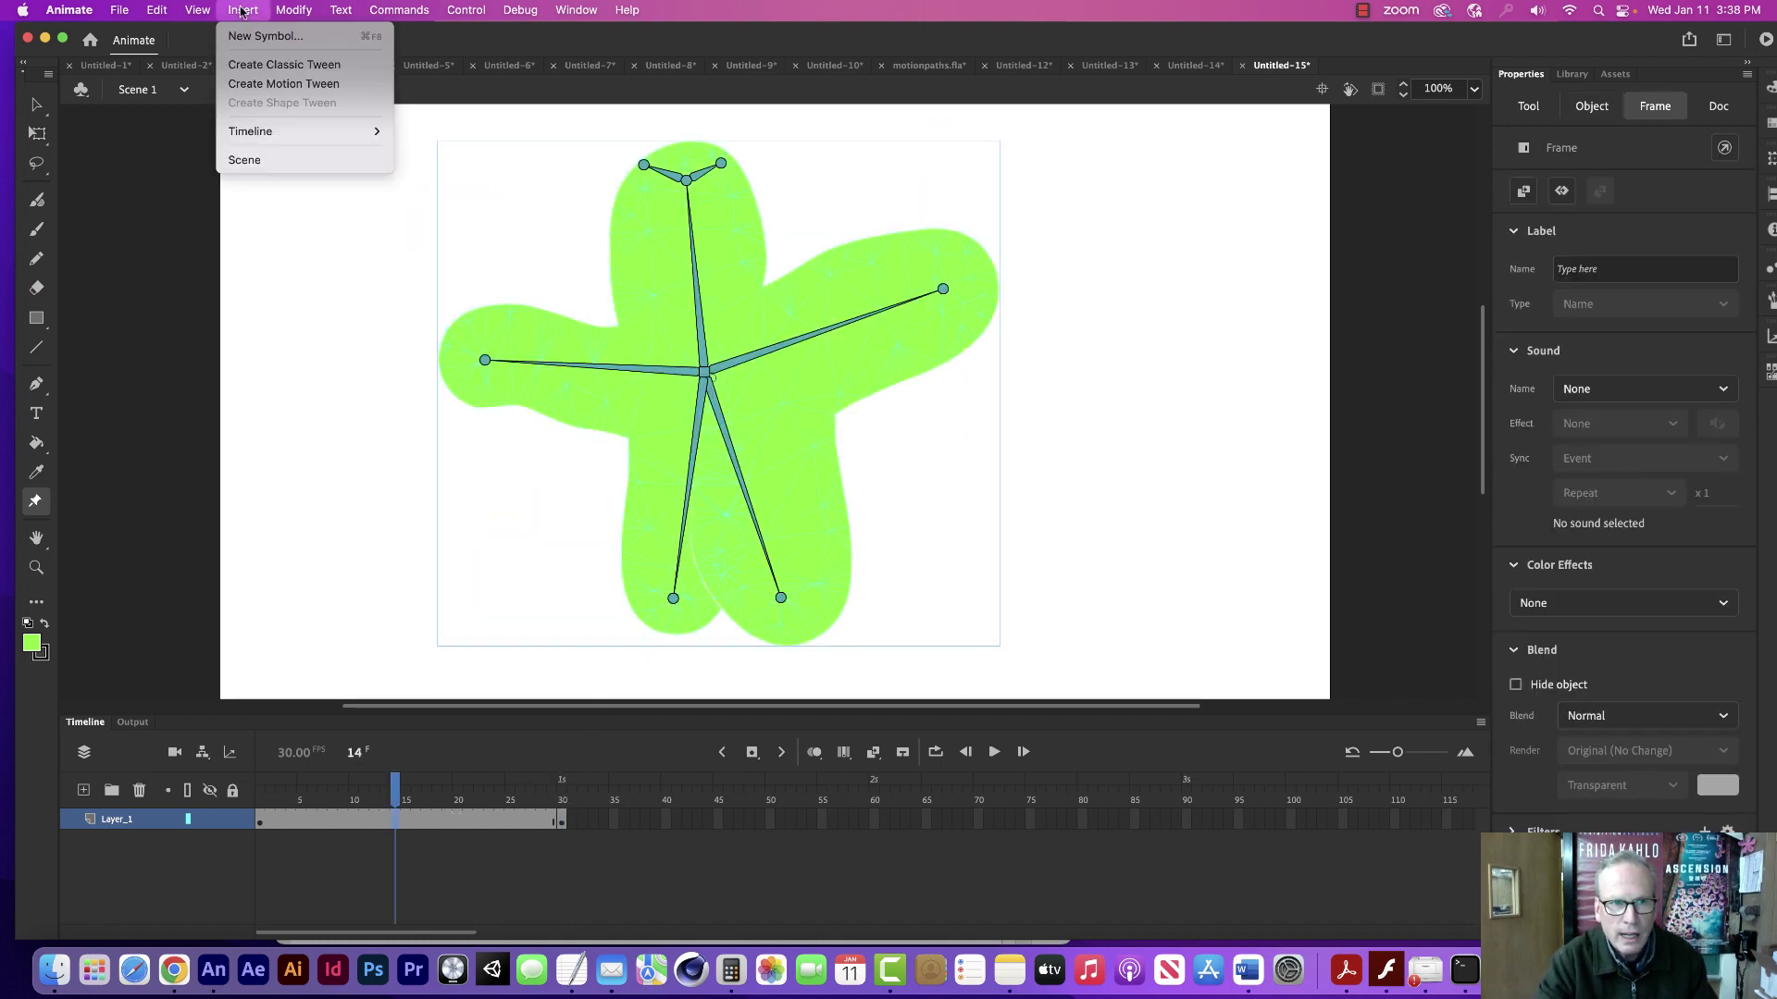
click(251, 65)
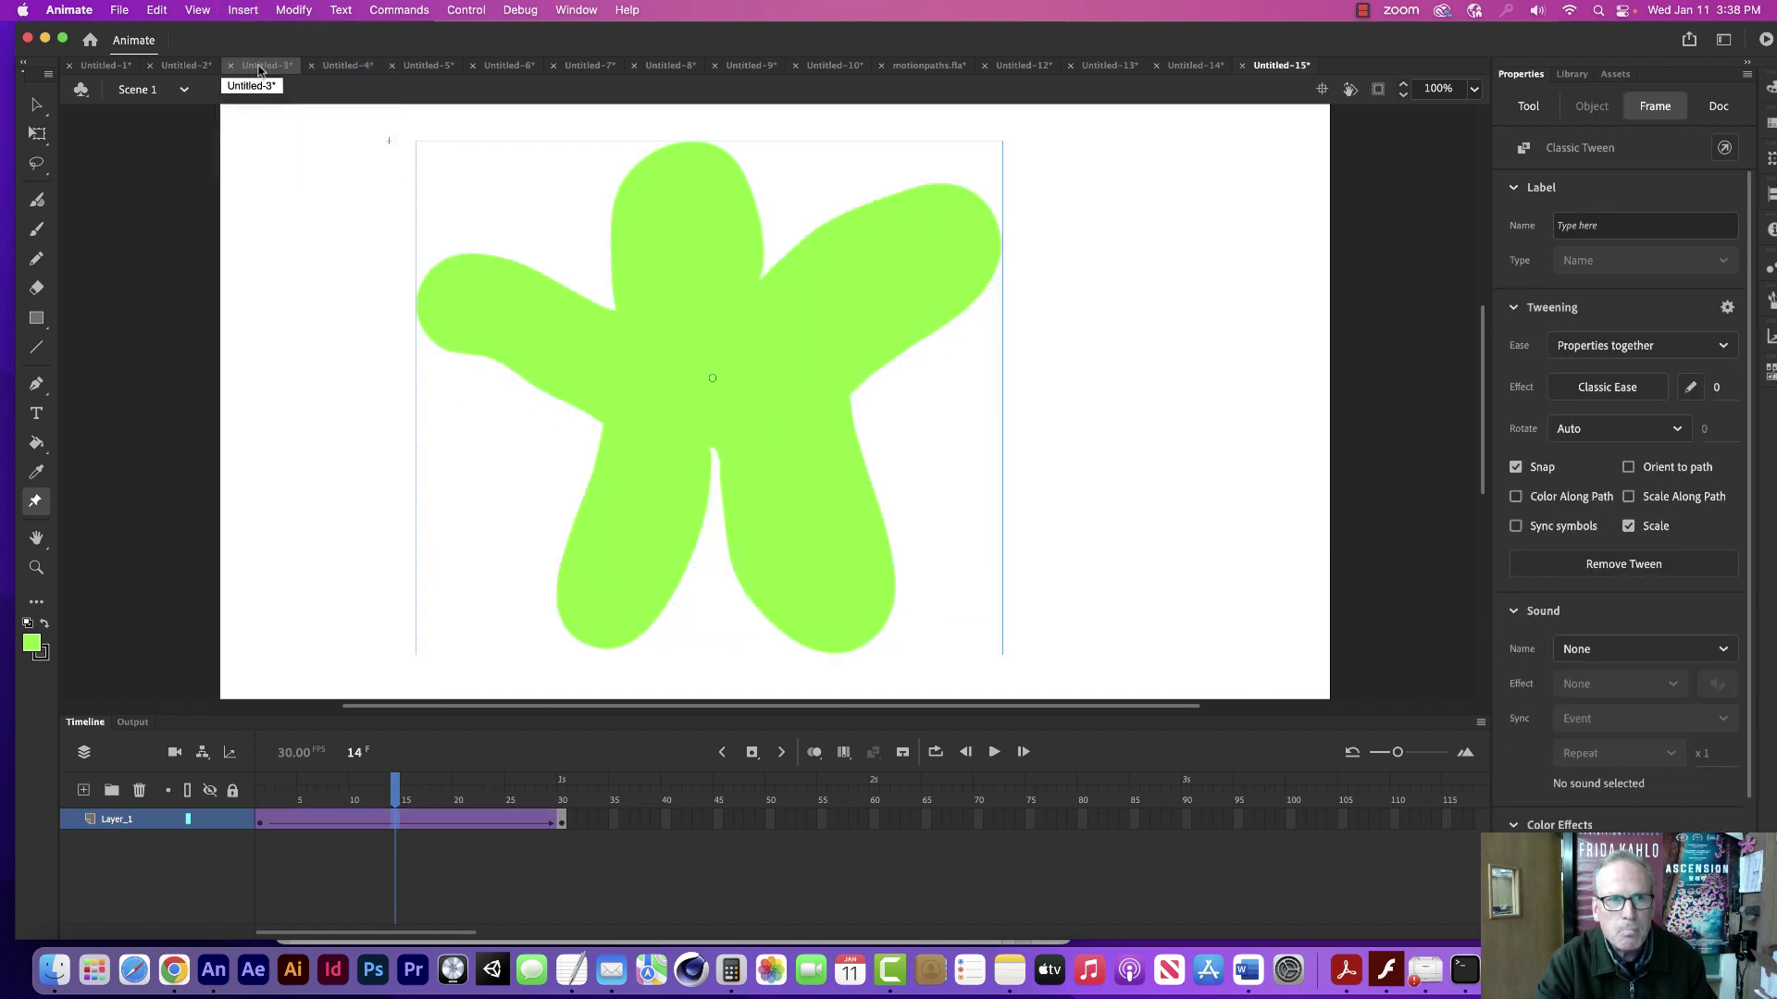
click(466, 11)
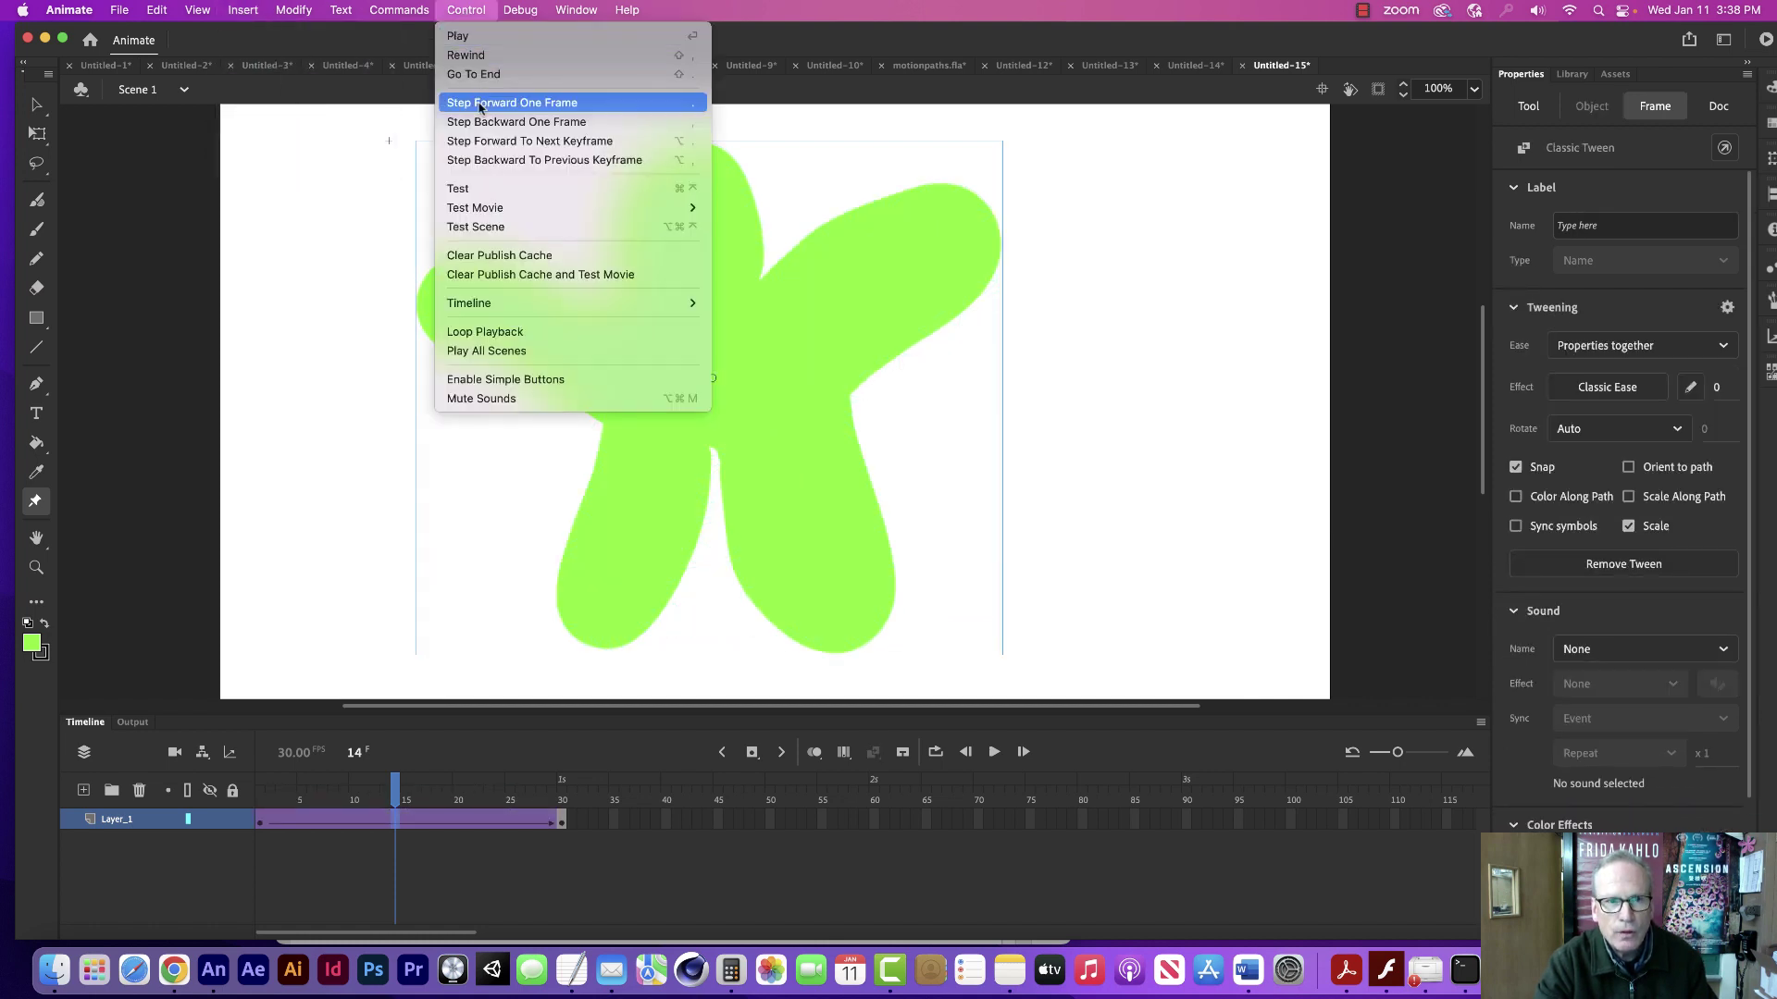
mouse_move(497, 209)
click(733, 209)
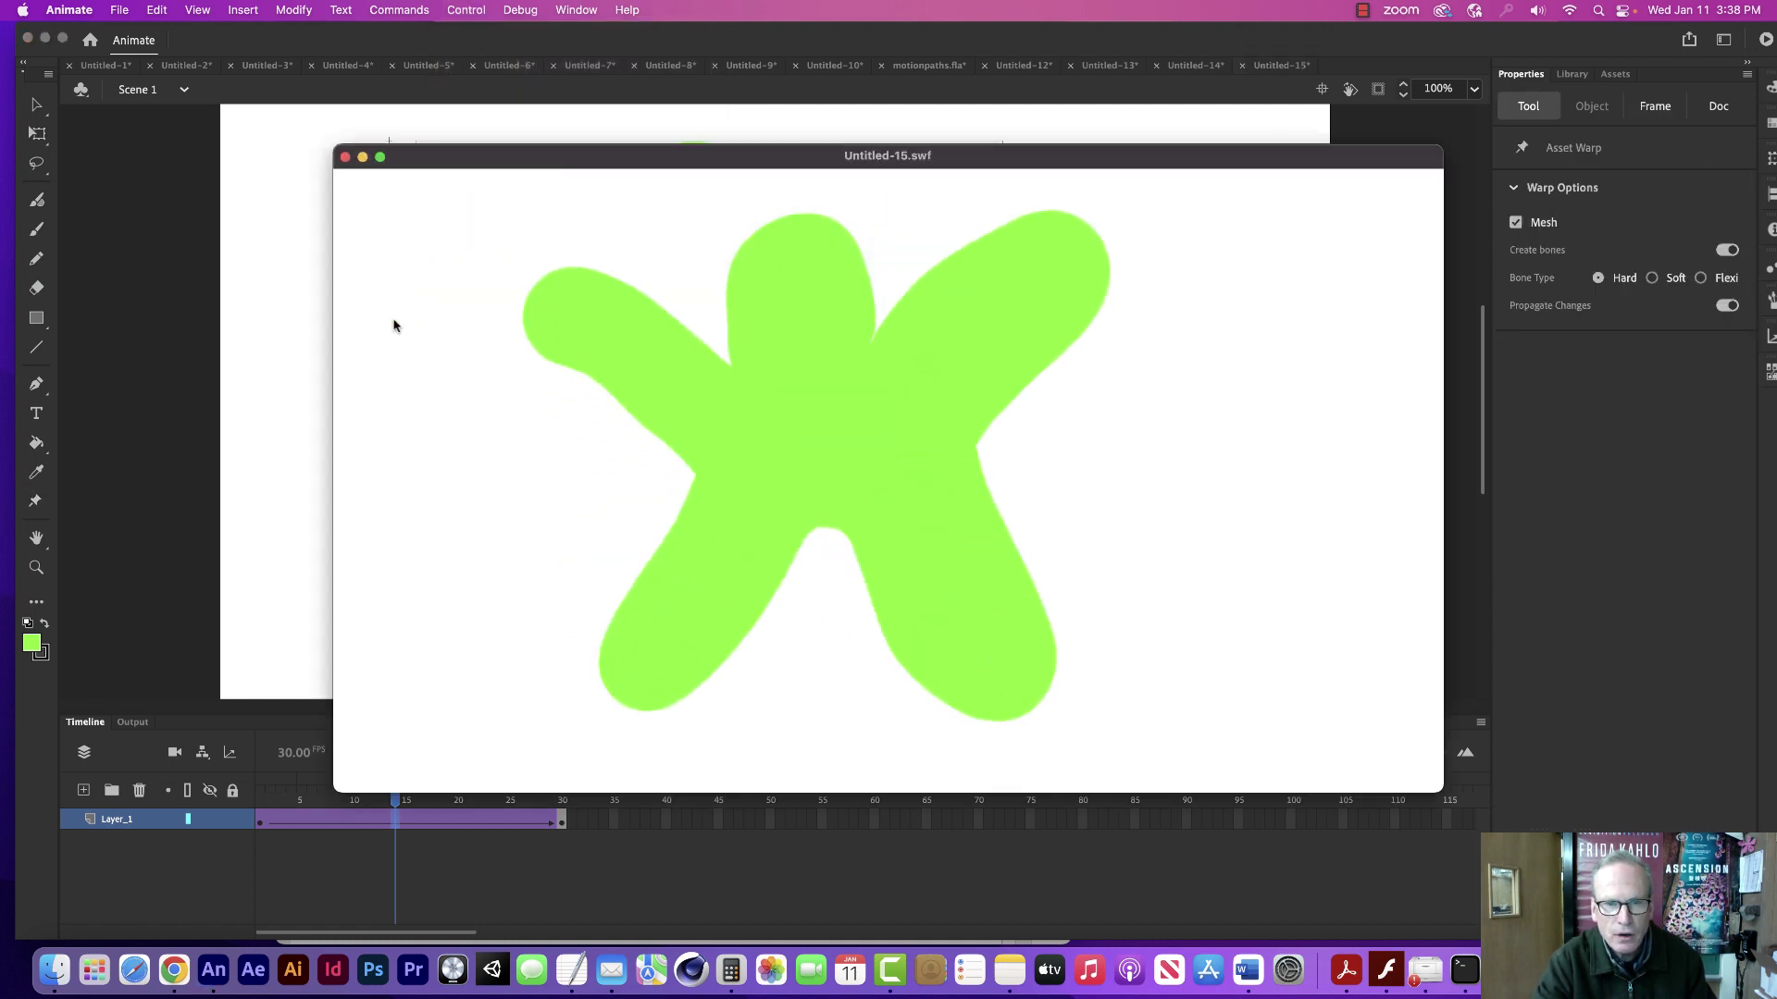
click(348, 157)
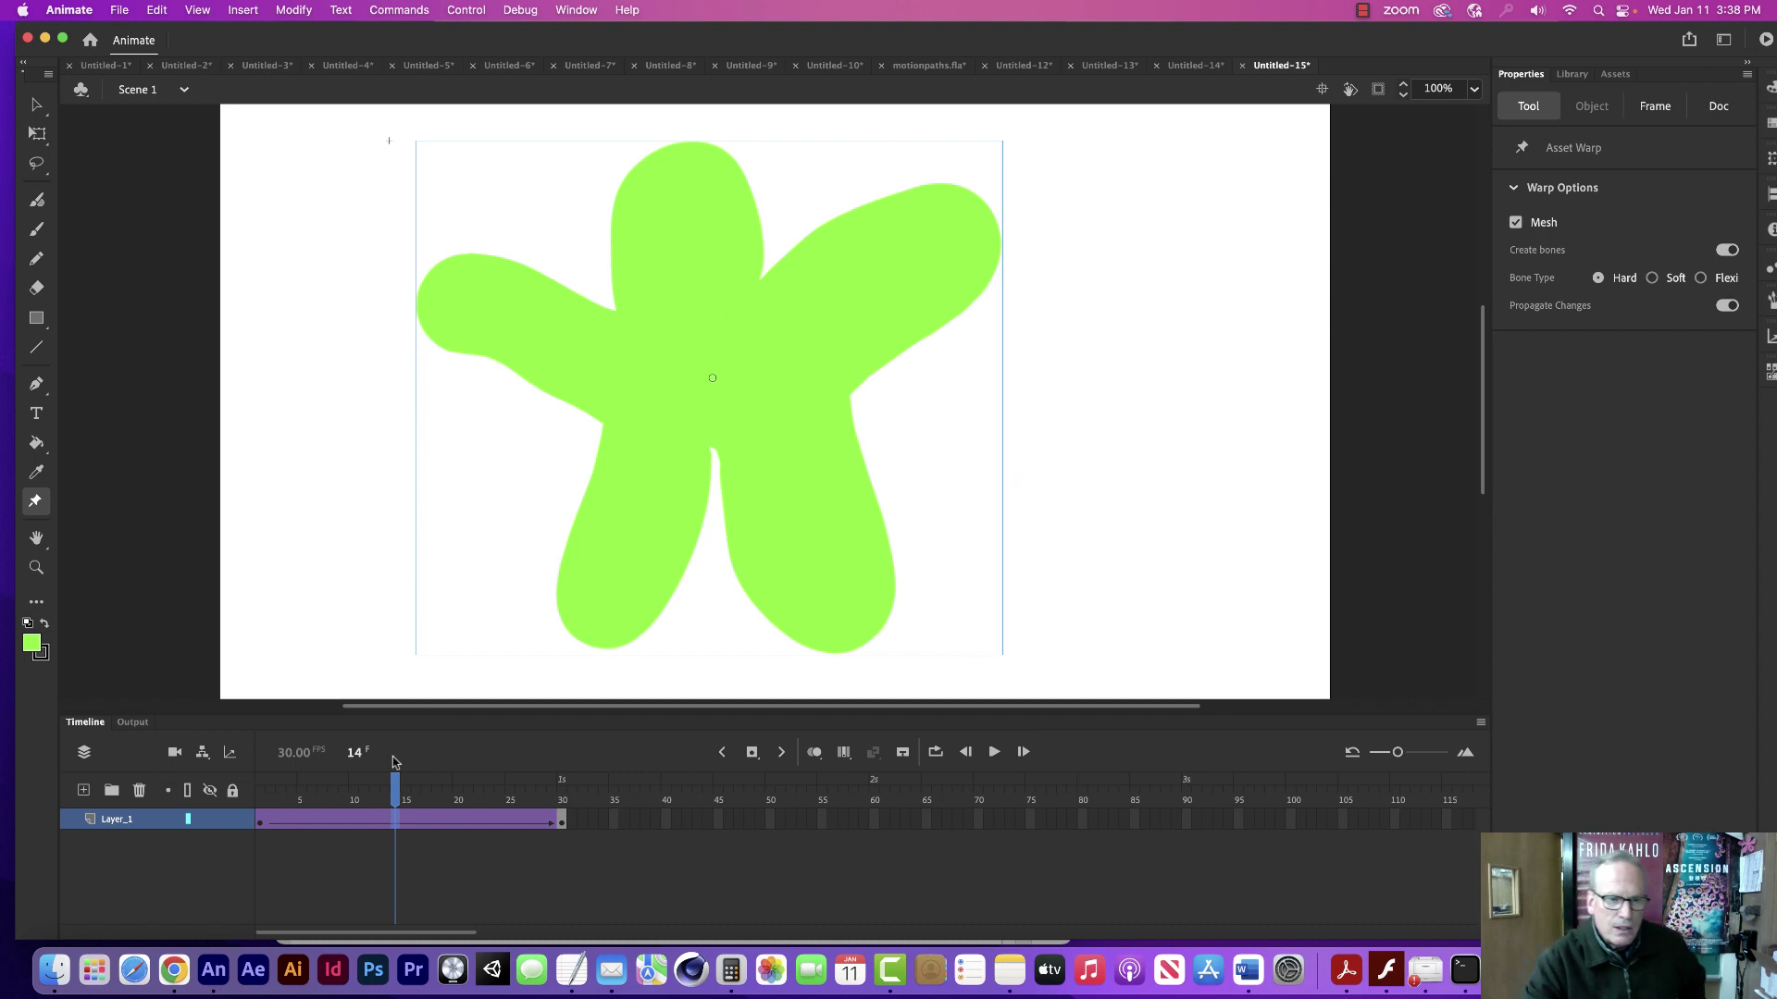
Scrub the tween, turn off Create bones in the Asset Warp tool settings, and return to frame 1.
drag(396, 787, 499, 791)
click(269, 660)
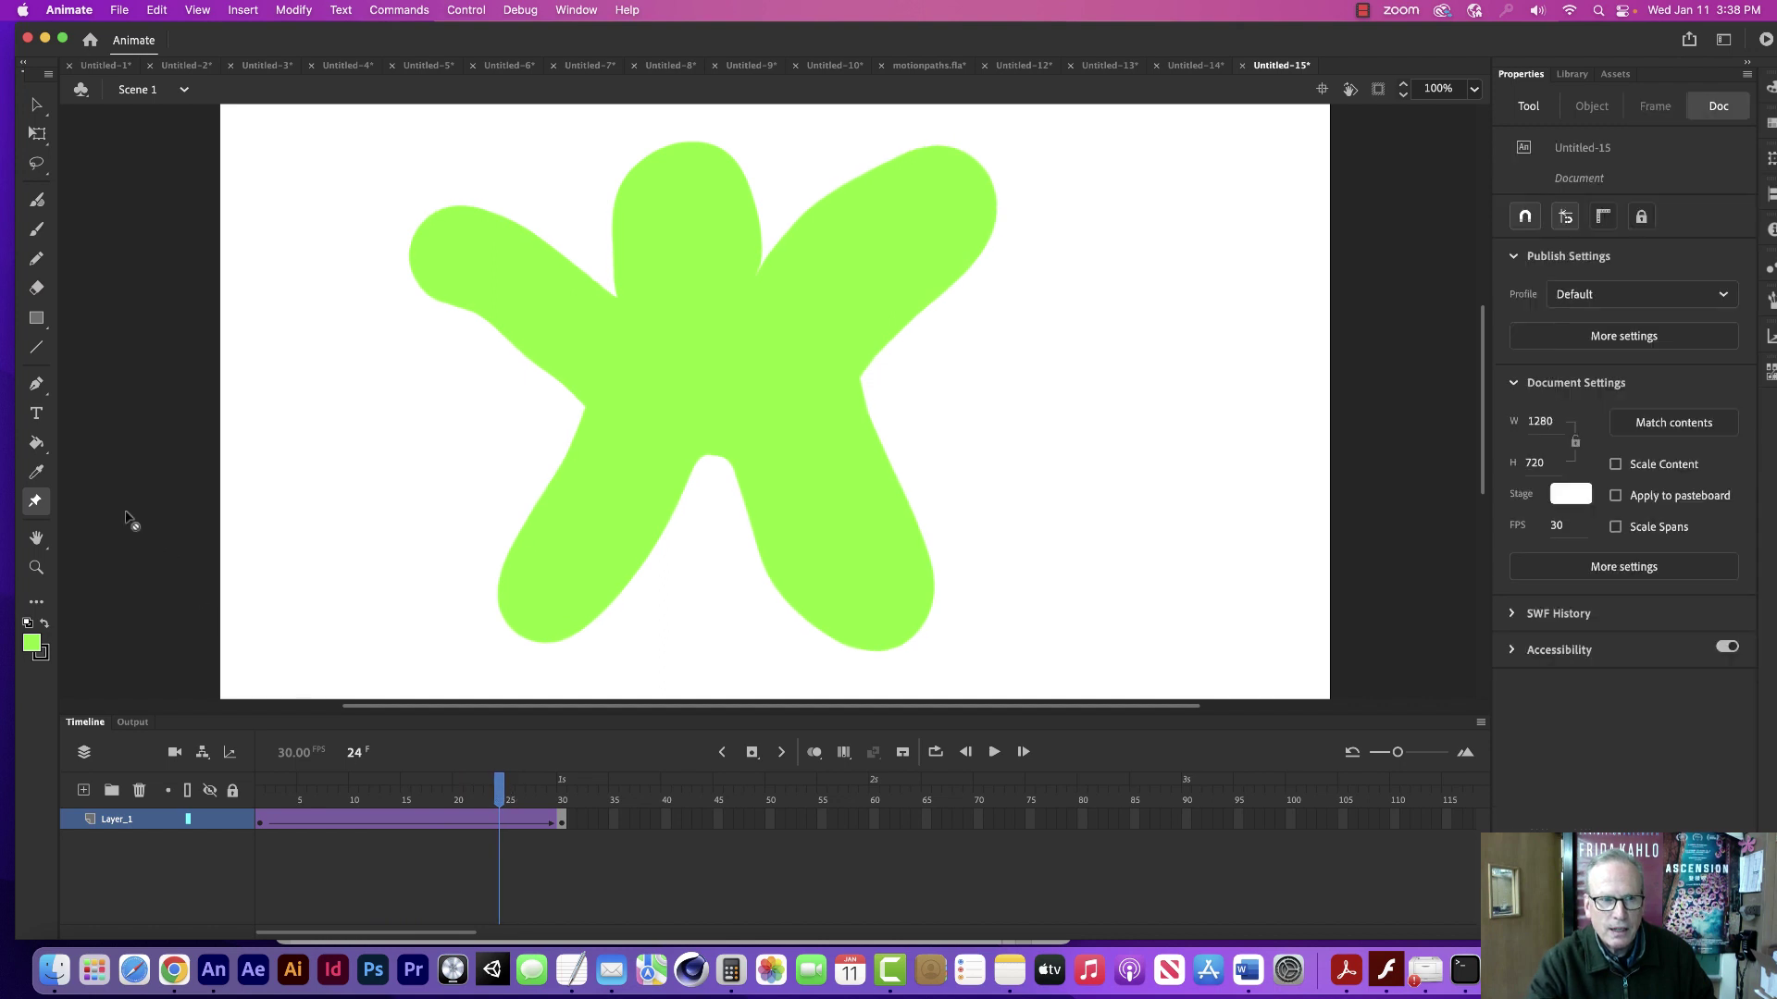
click(35, 502)
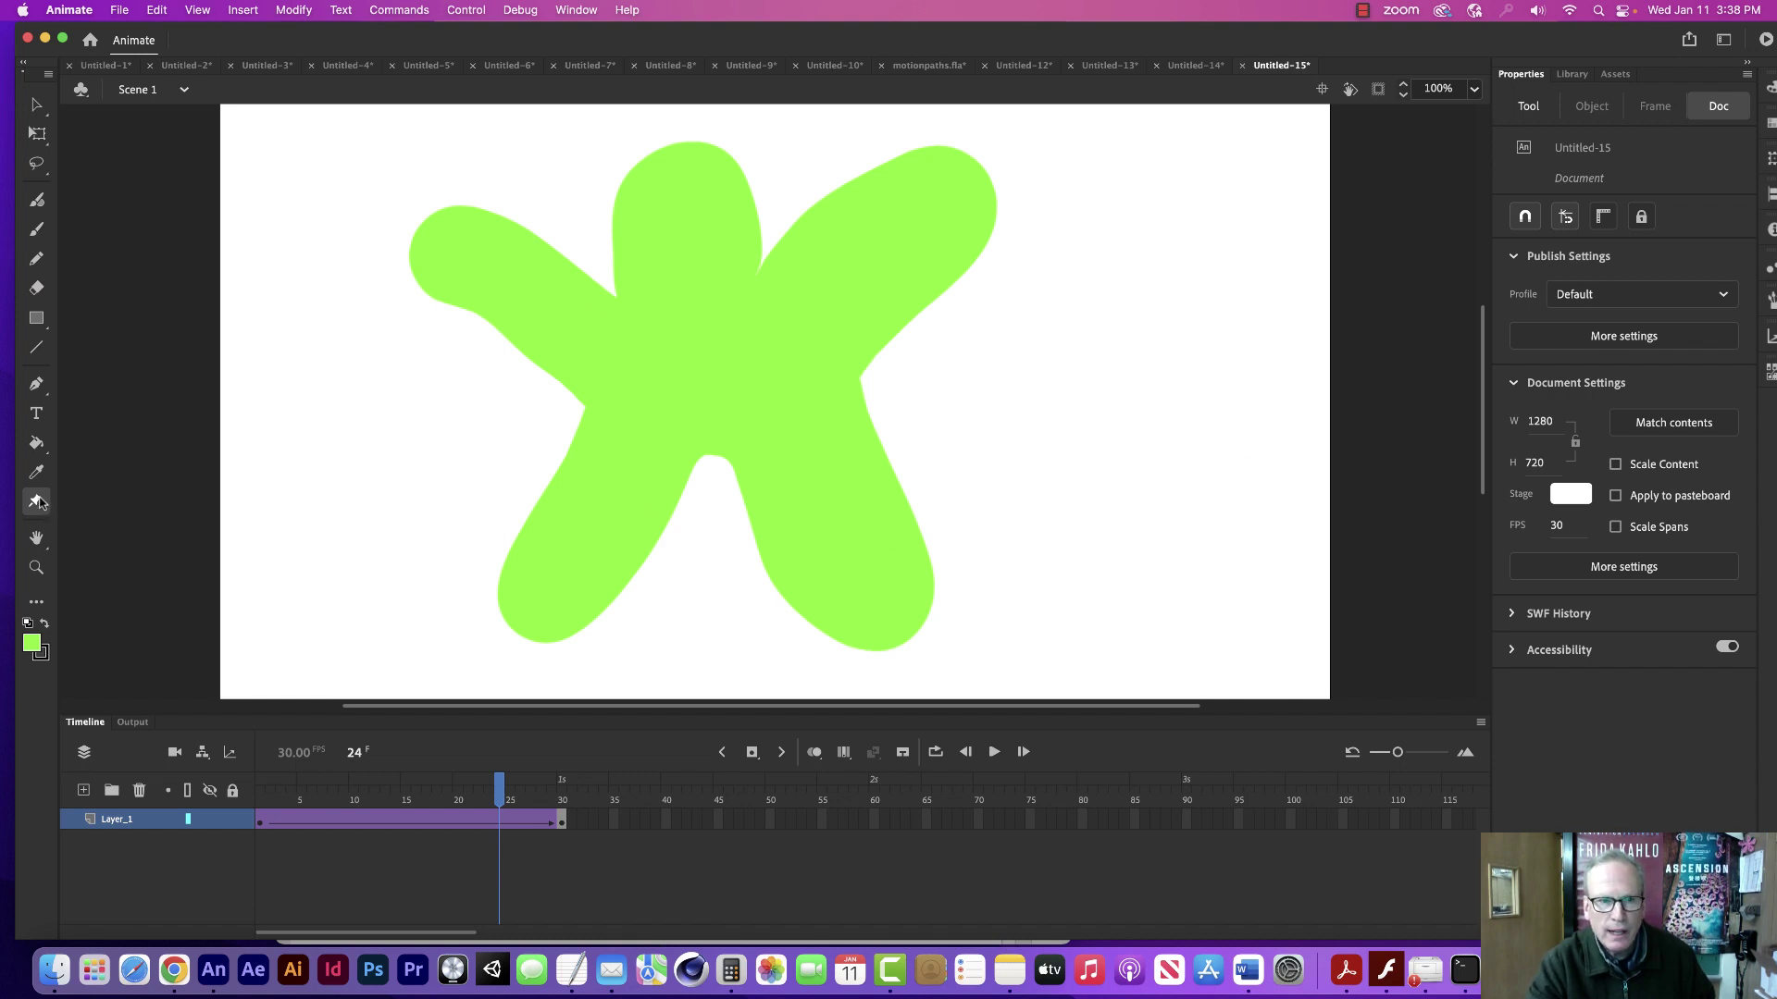
click(1527, 108)
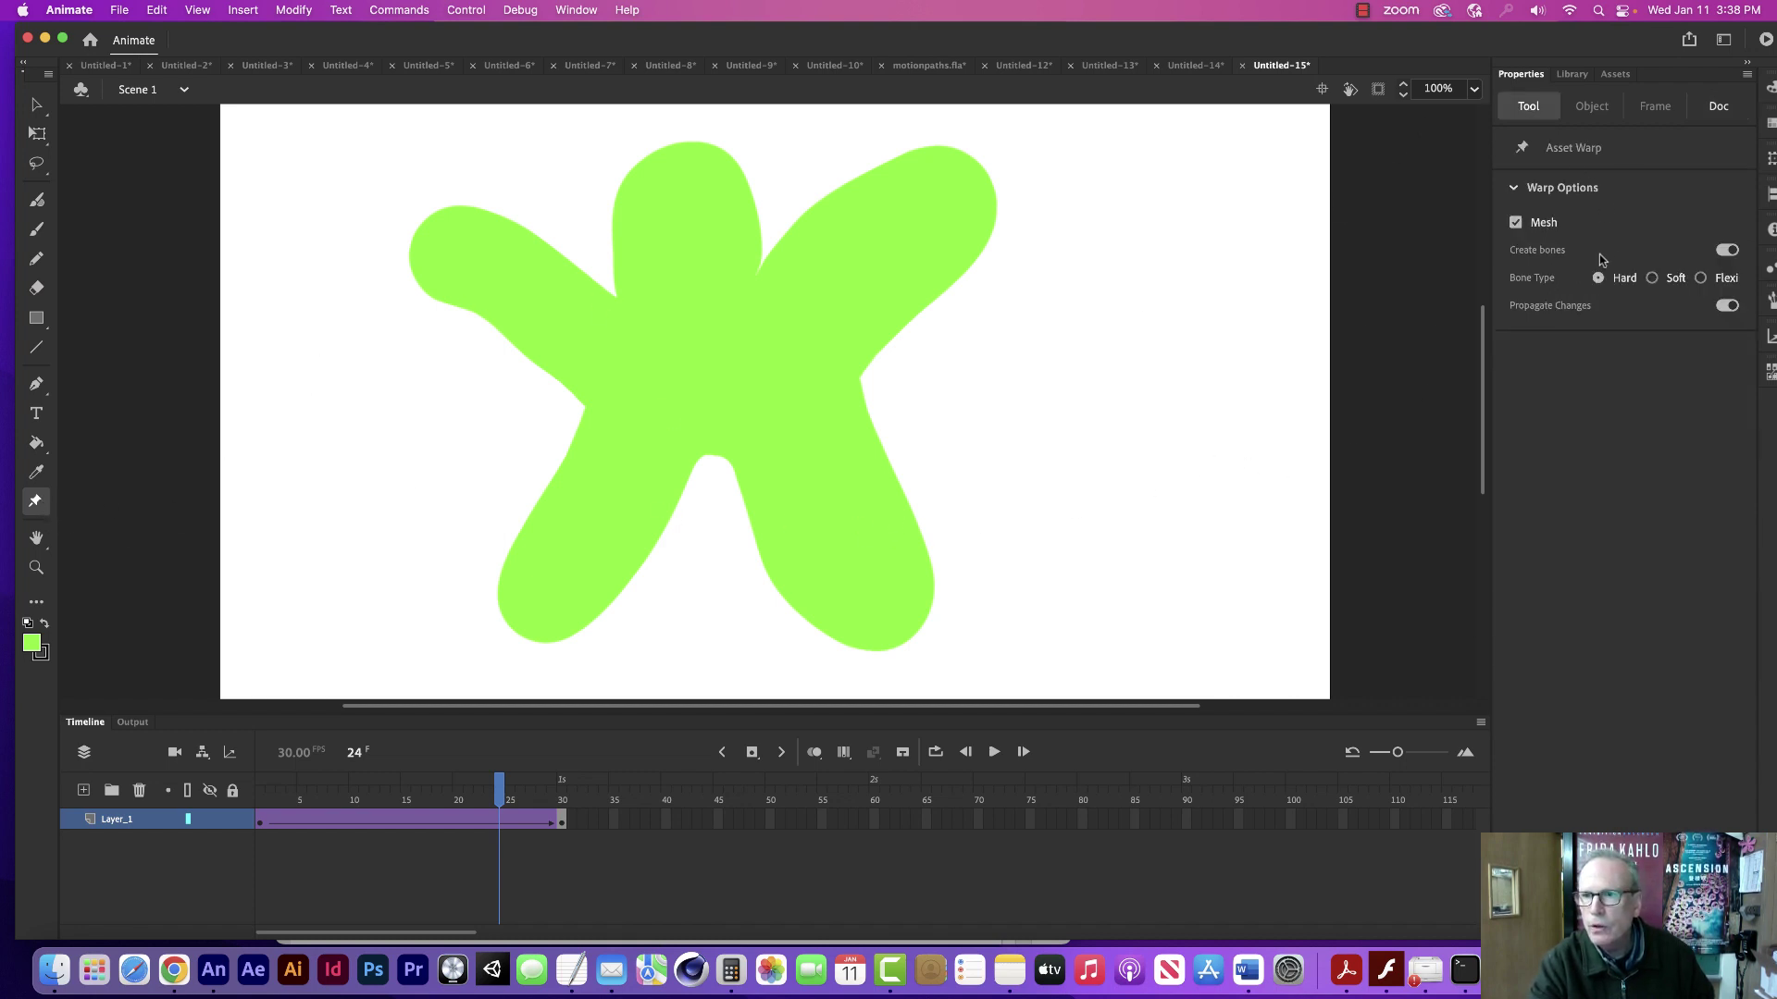
click(1726, 251)
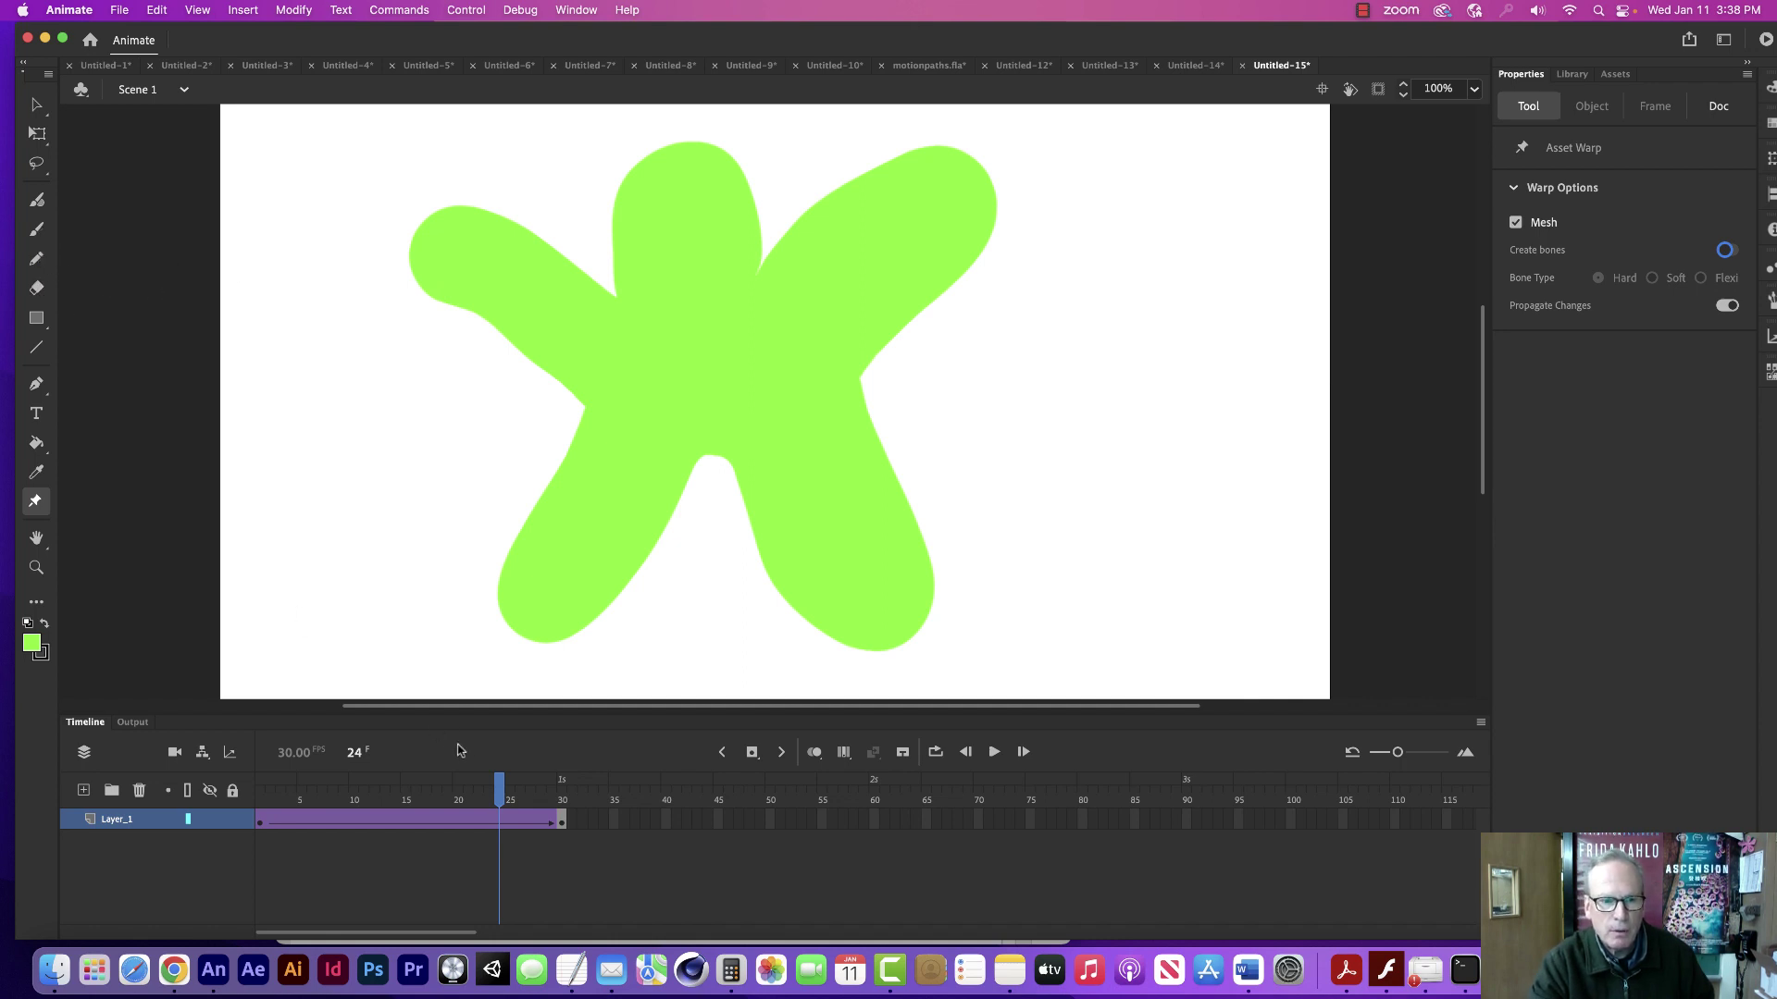
drag(496, 787, 260, 787)
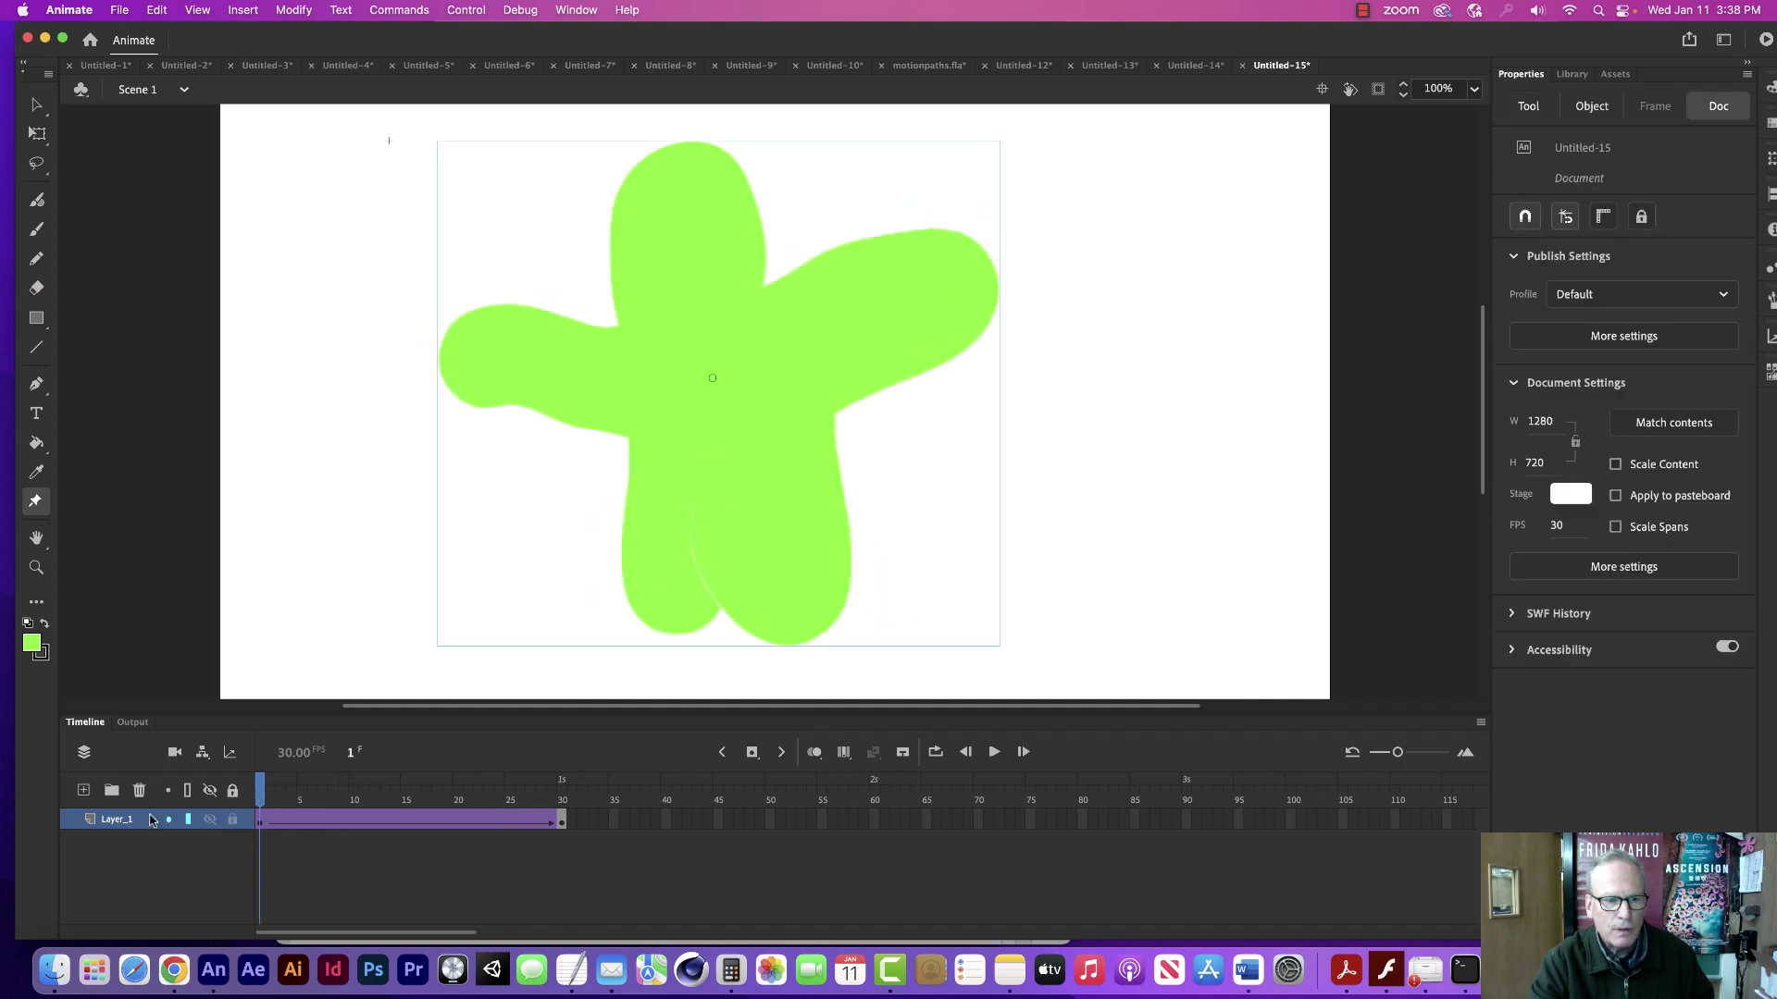
On a new layer, brush a green blob right of the starfish and convert it to a warp mesh.
click(84, 791)
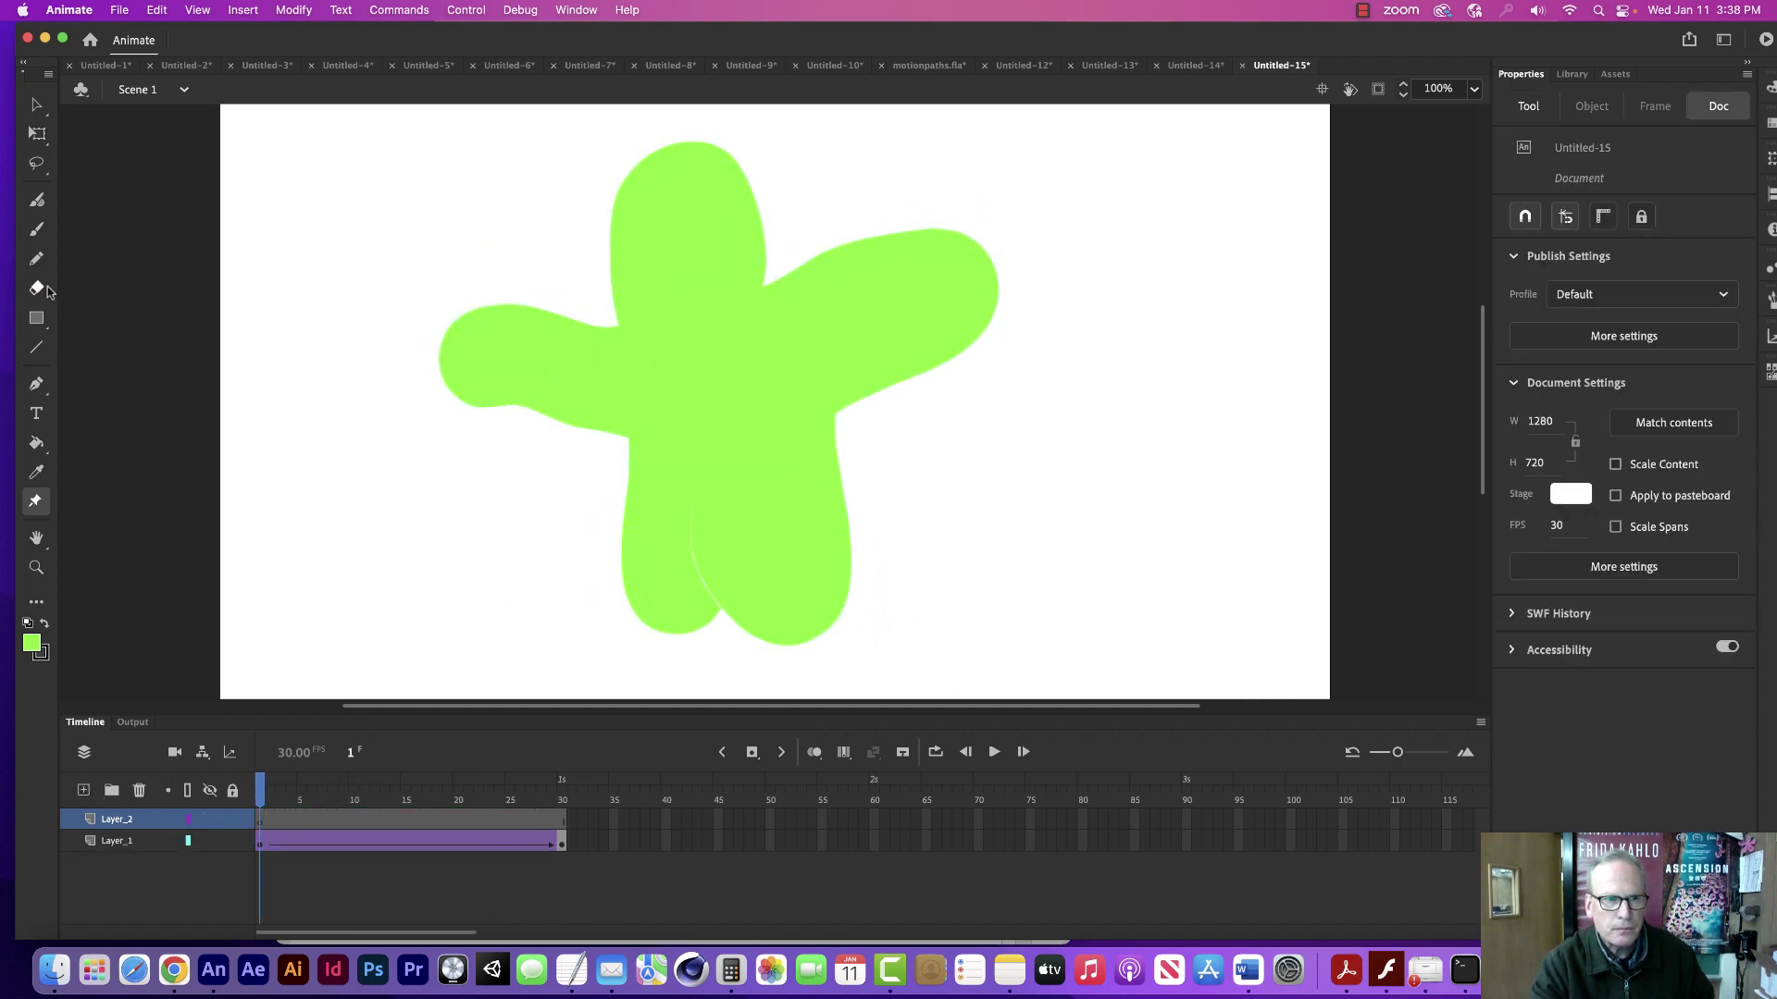
click(37, 233)
mouse_move(1118, 456)
mouse_down()
mouse_move(1078, 511)
mouse_move(1132, 461)
mouse_move(1205, 462)
mouse_move(1188, 385)
mouse_move(1101, 481)
mouse_move(1119, 564)
mouse_move(1064, 547)
mouse_move(1082, 562)
mouse_move(1227, 535)
mouse_move(1028, 511)
mouse_up()
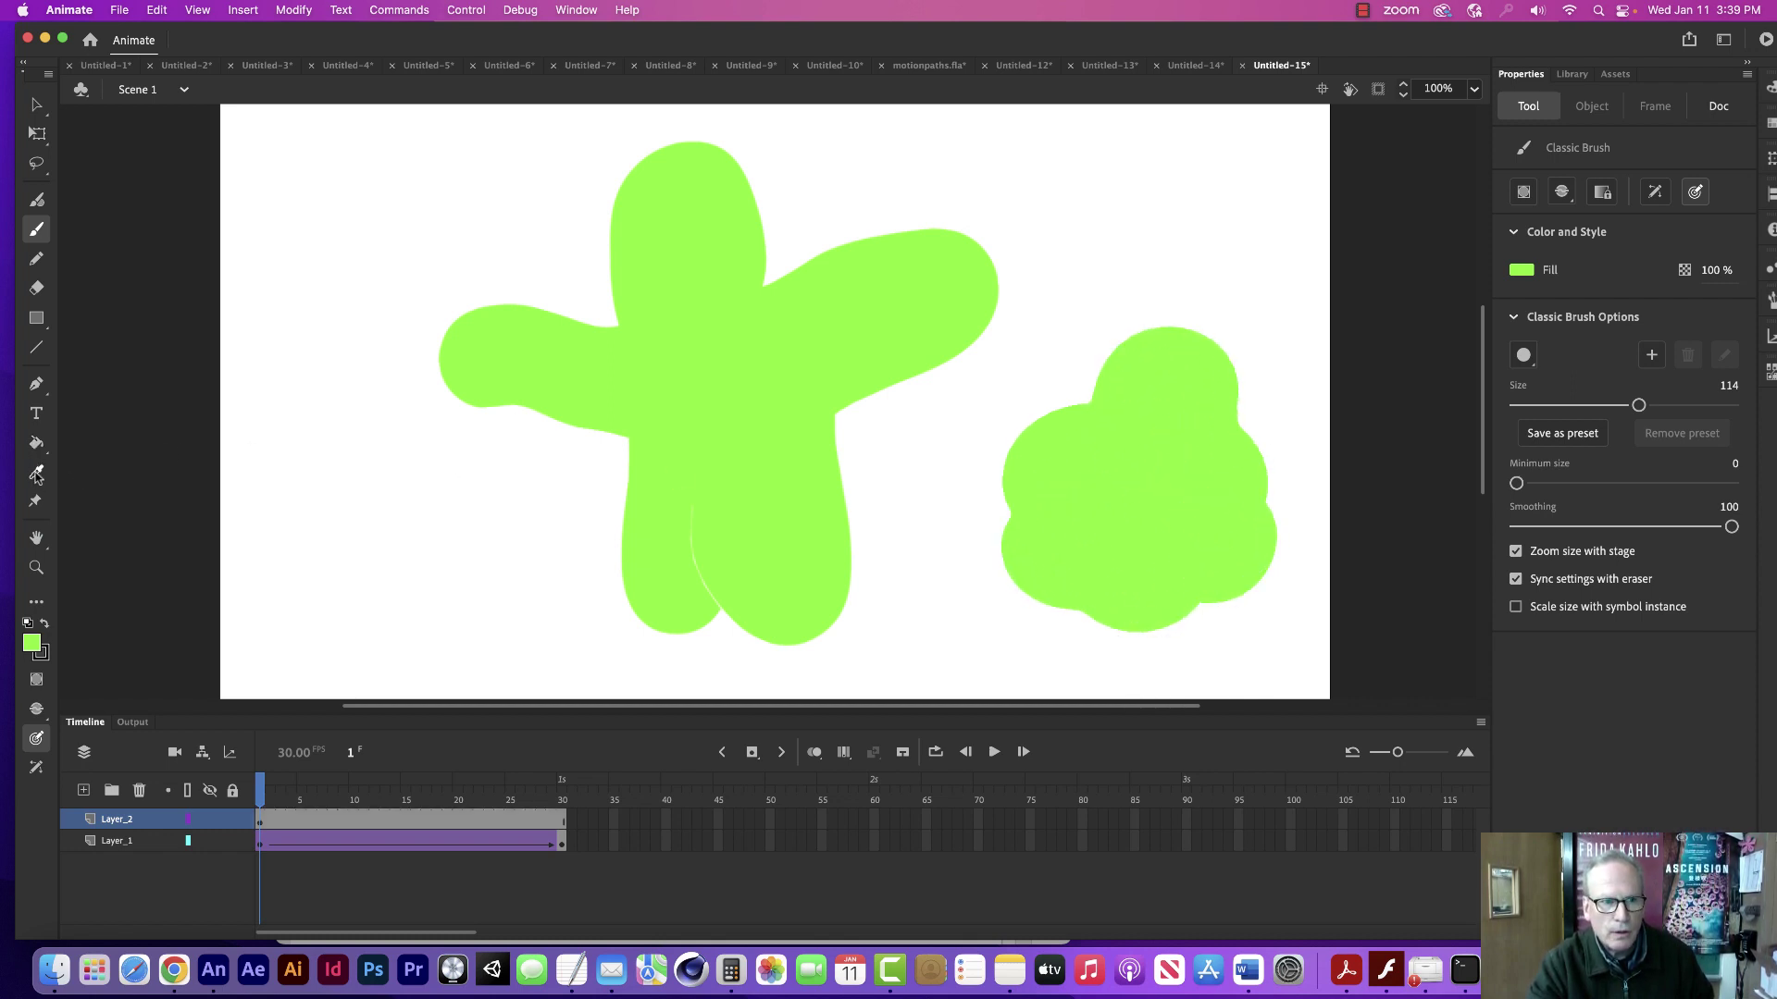
click(35, 501)
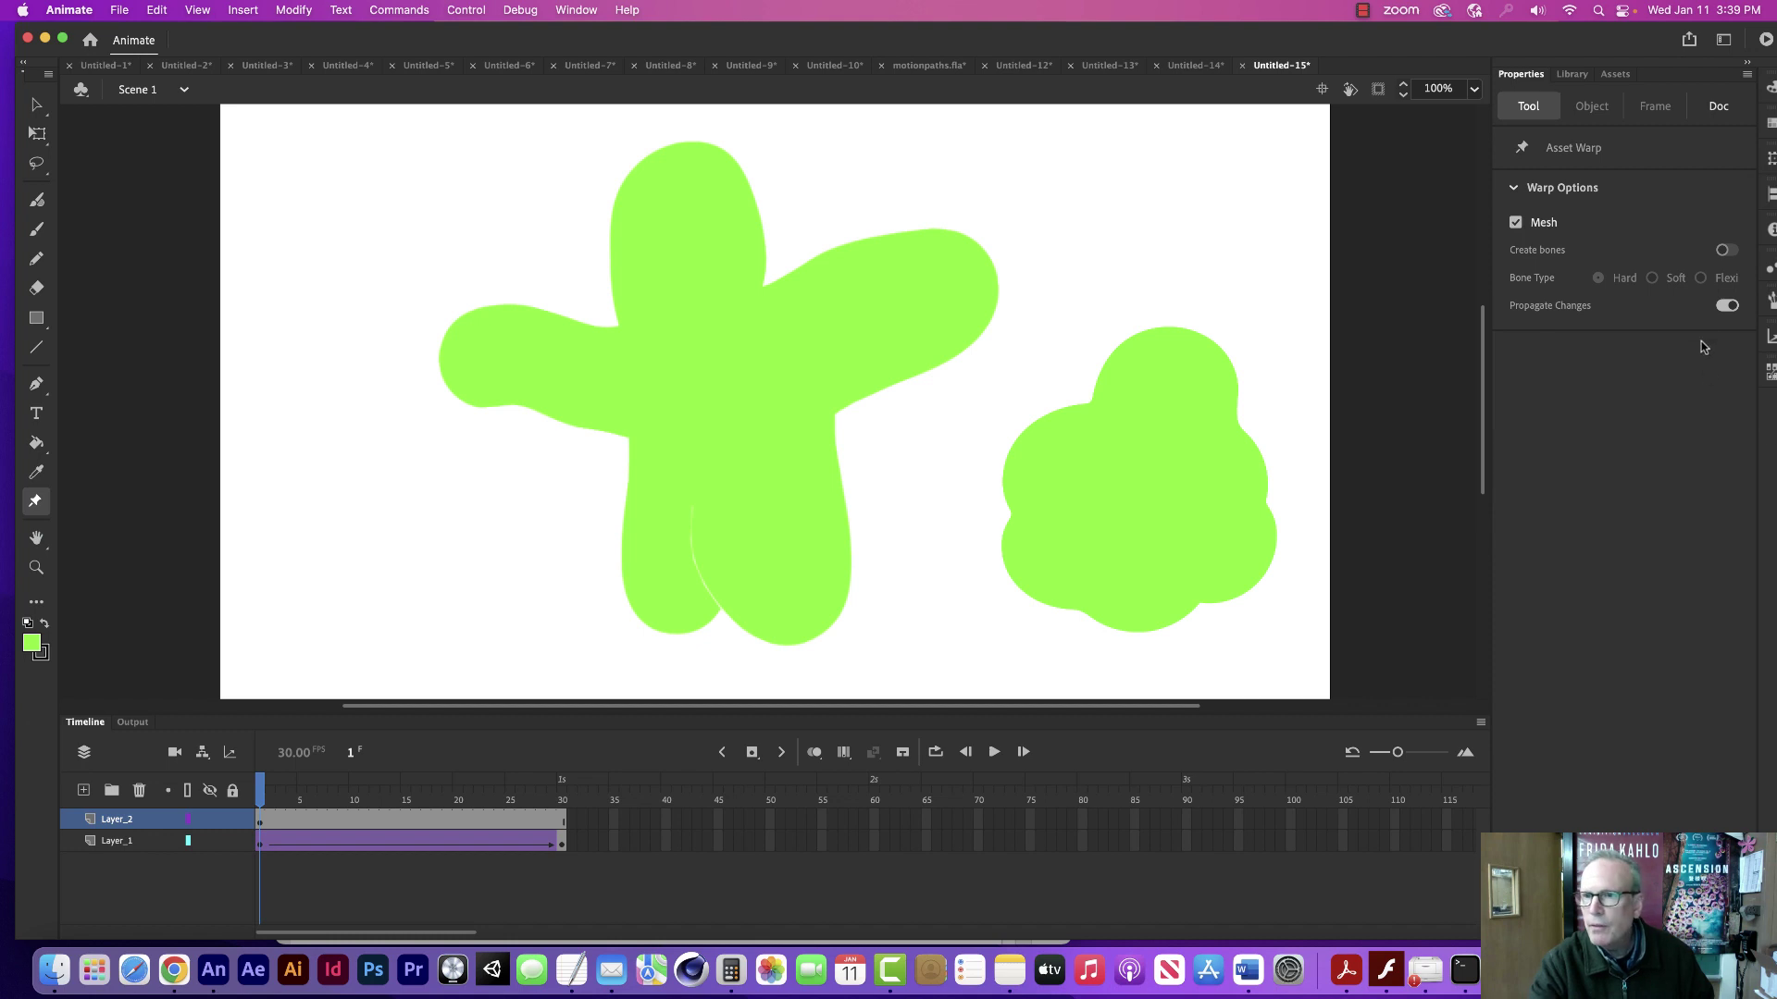
click(1152, 495)
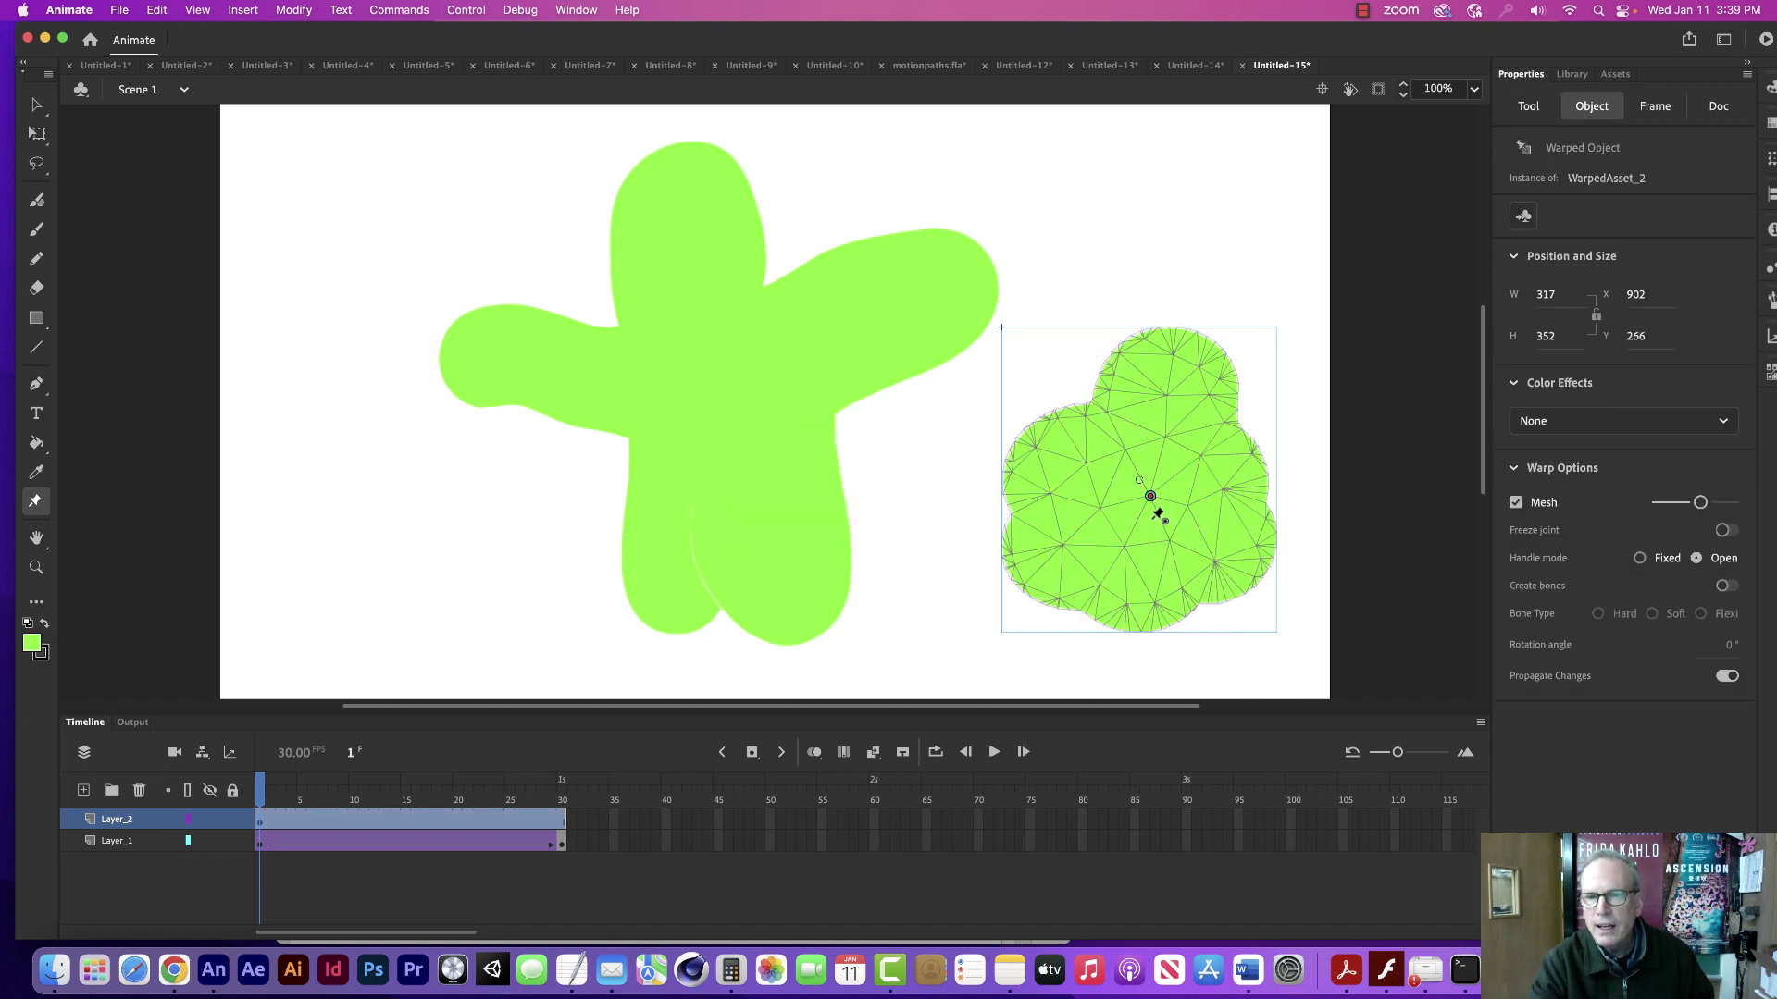
Place ten warp pins around the blob's top, sides, bottom and upper middle.
click(1168, 437)
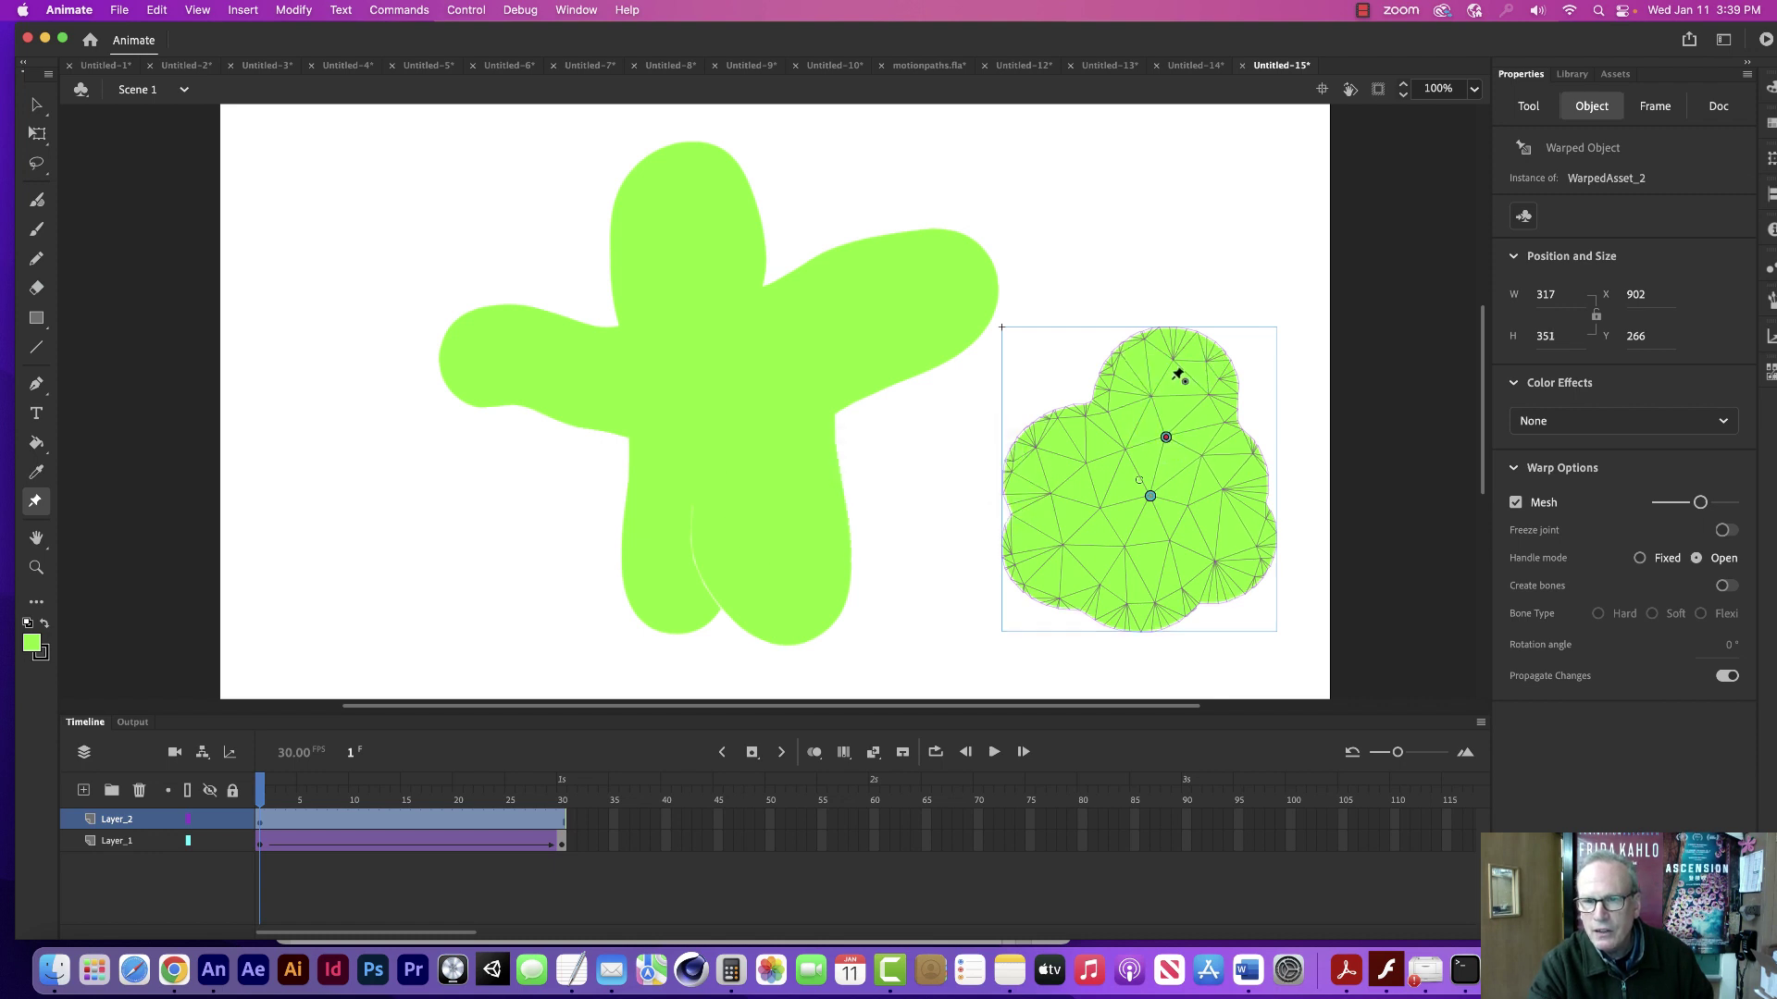
click(1152, 396)
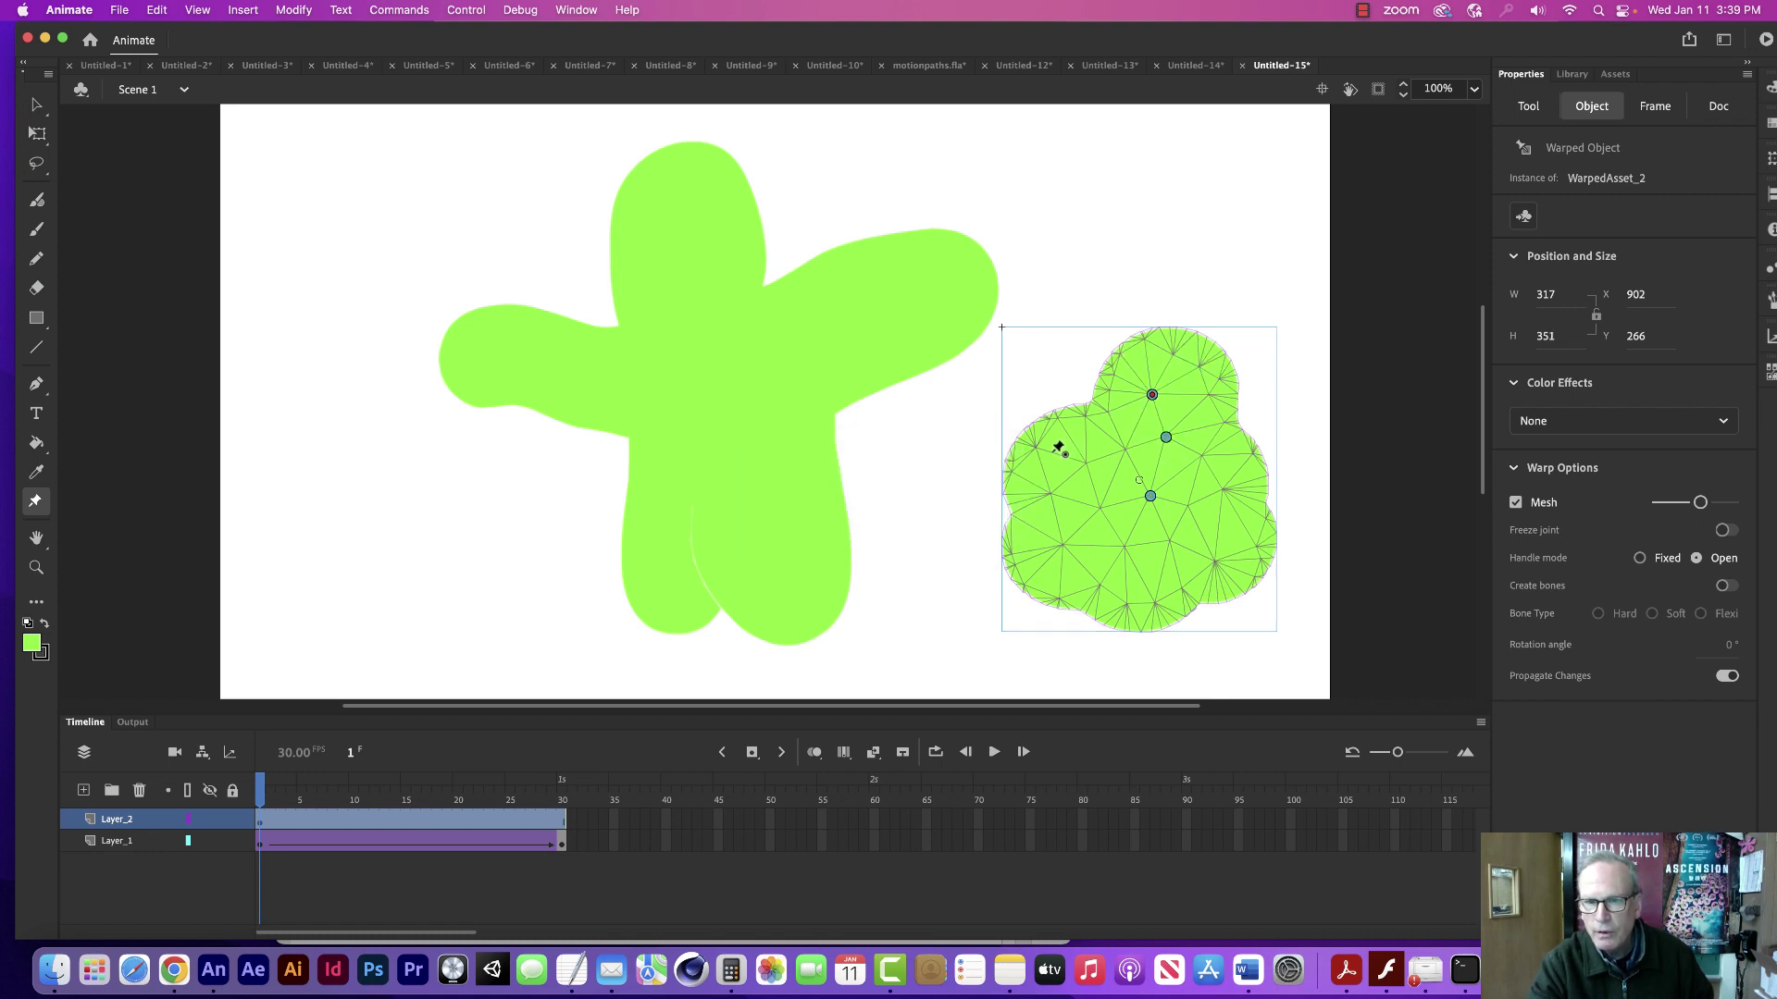
click(1039, 450)
click(1033, 556)
click(1126, 612)
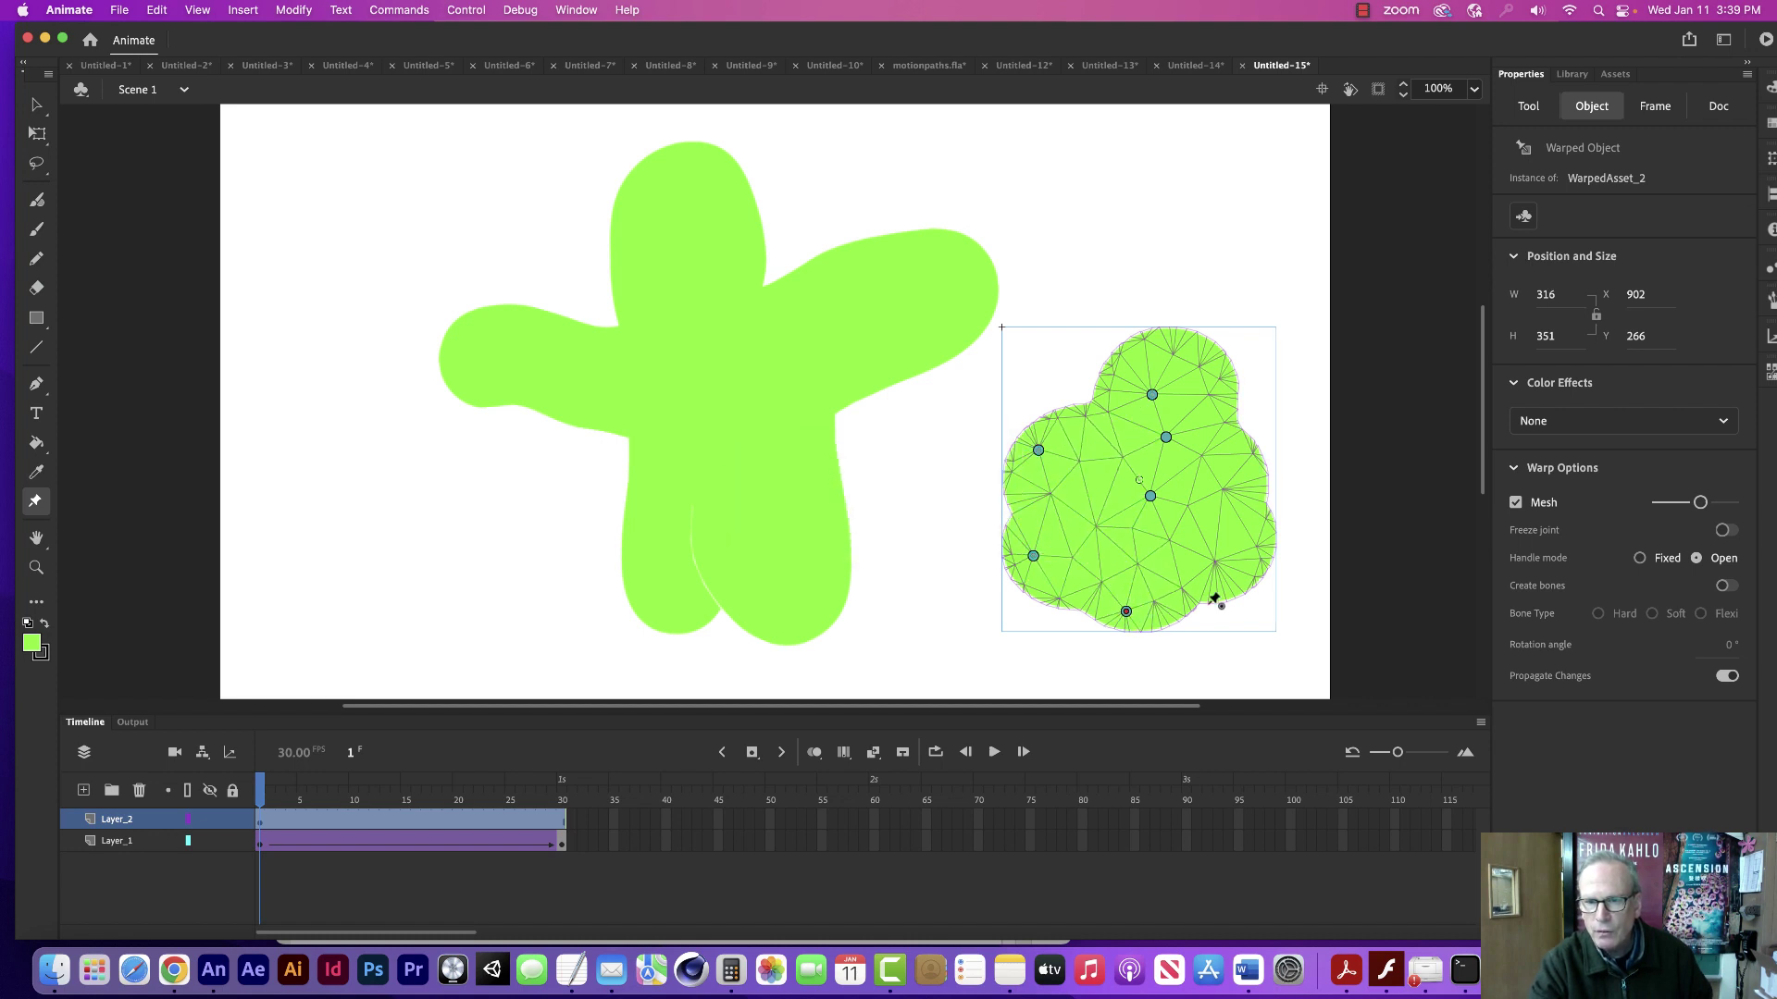
click(1218, 595)
click(1251, 529)
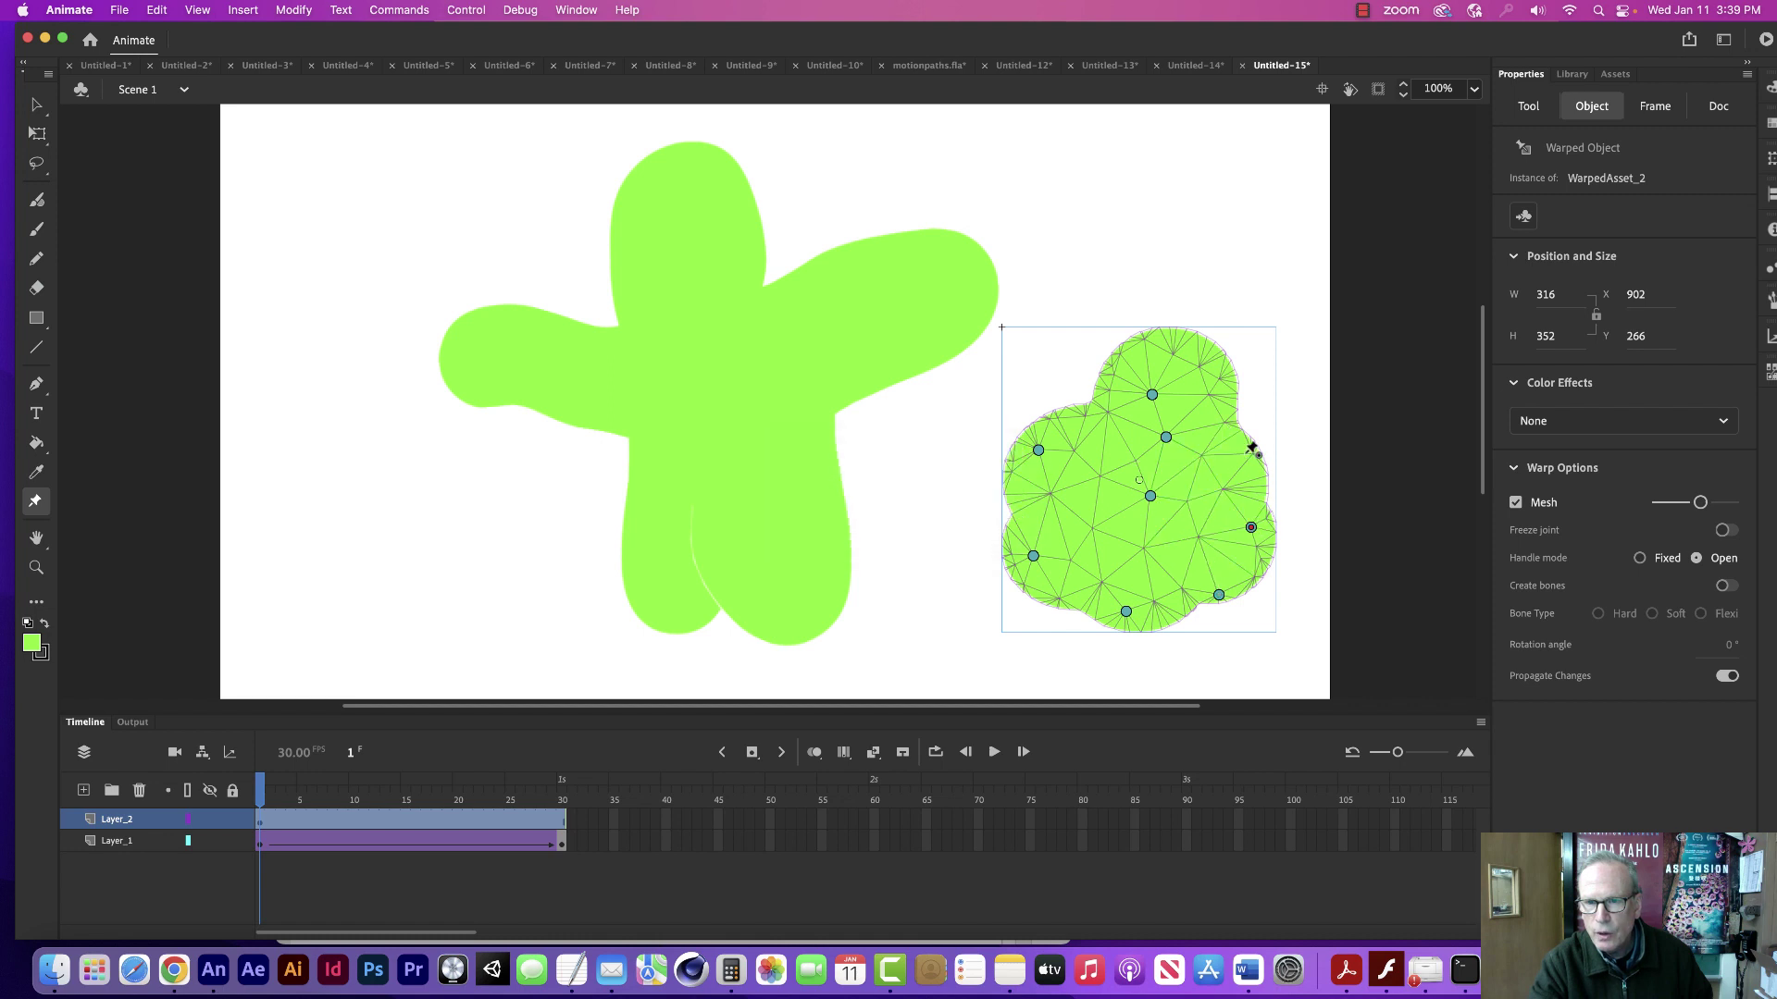
click(1246, 453)
click(1228, 385)
click(1184, 340)
Drag the pins to reshape the blob, pushing its left, top, right and lower edges outward.
drag(1038, 451, 986, 428)
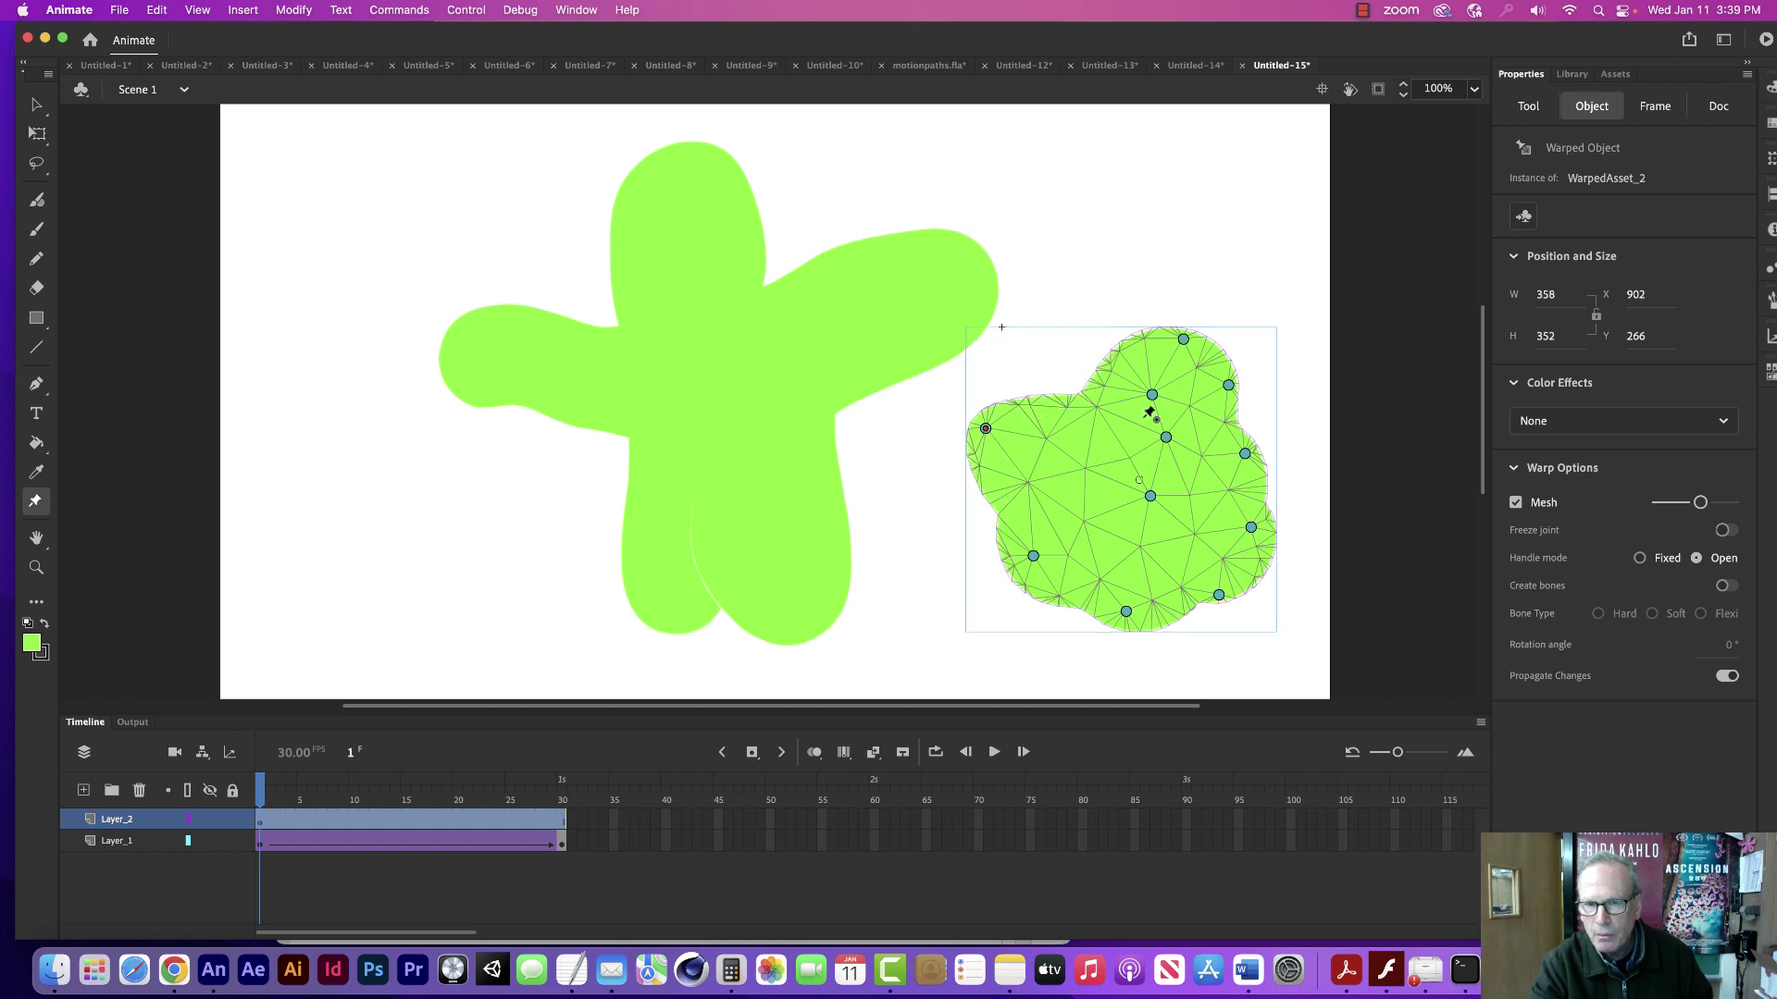
drag(1152, 396, 1270, 389)
drag(1245, 454, 1267, 437)
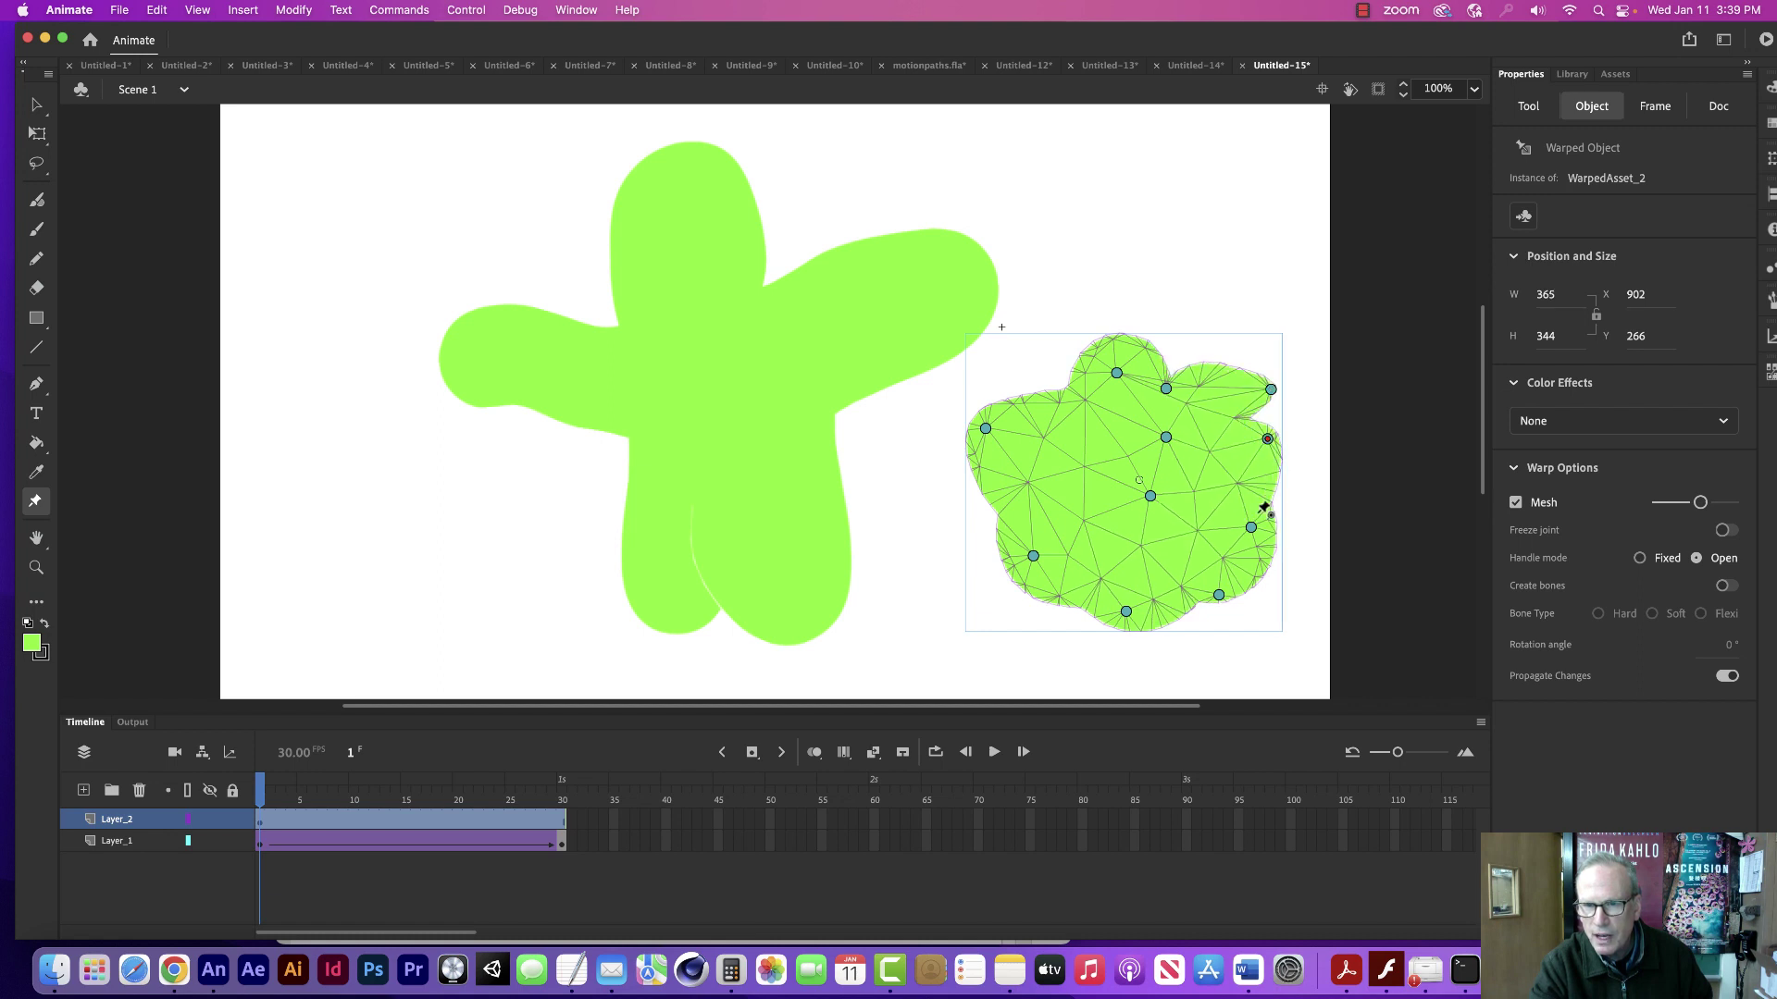
drag(1251, 527, 1270, 527)
drag(1219, 595, 1117, 630)
drag(1032, 556, 1000, 593)
drag(983, 433, 961, 471)
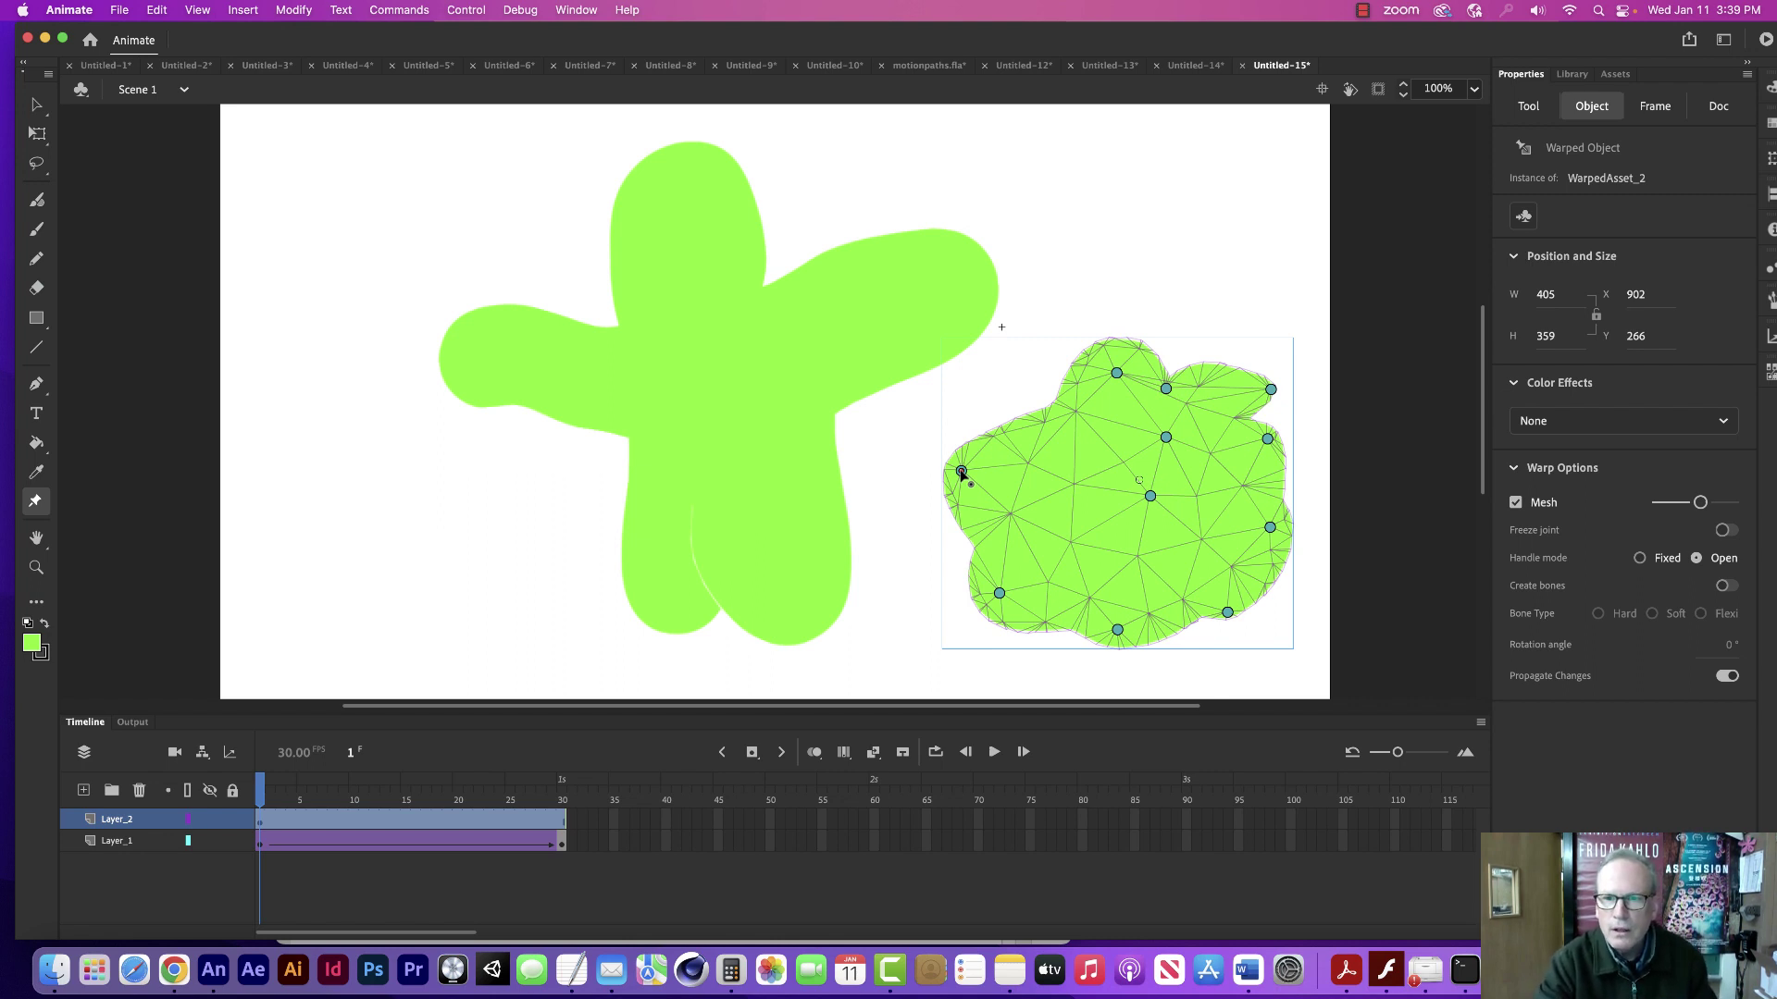
click(1364, 11)
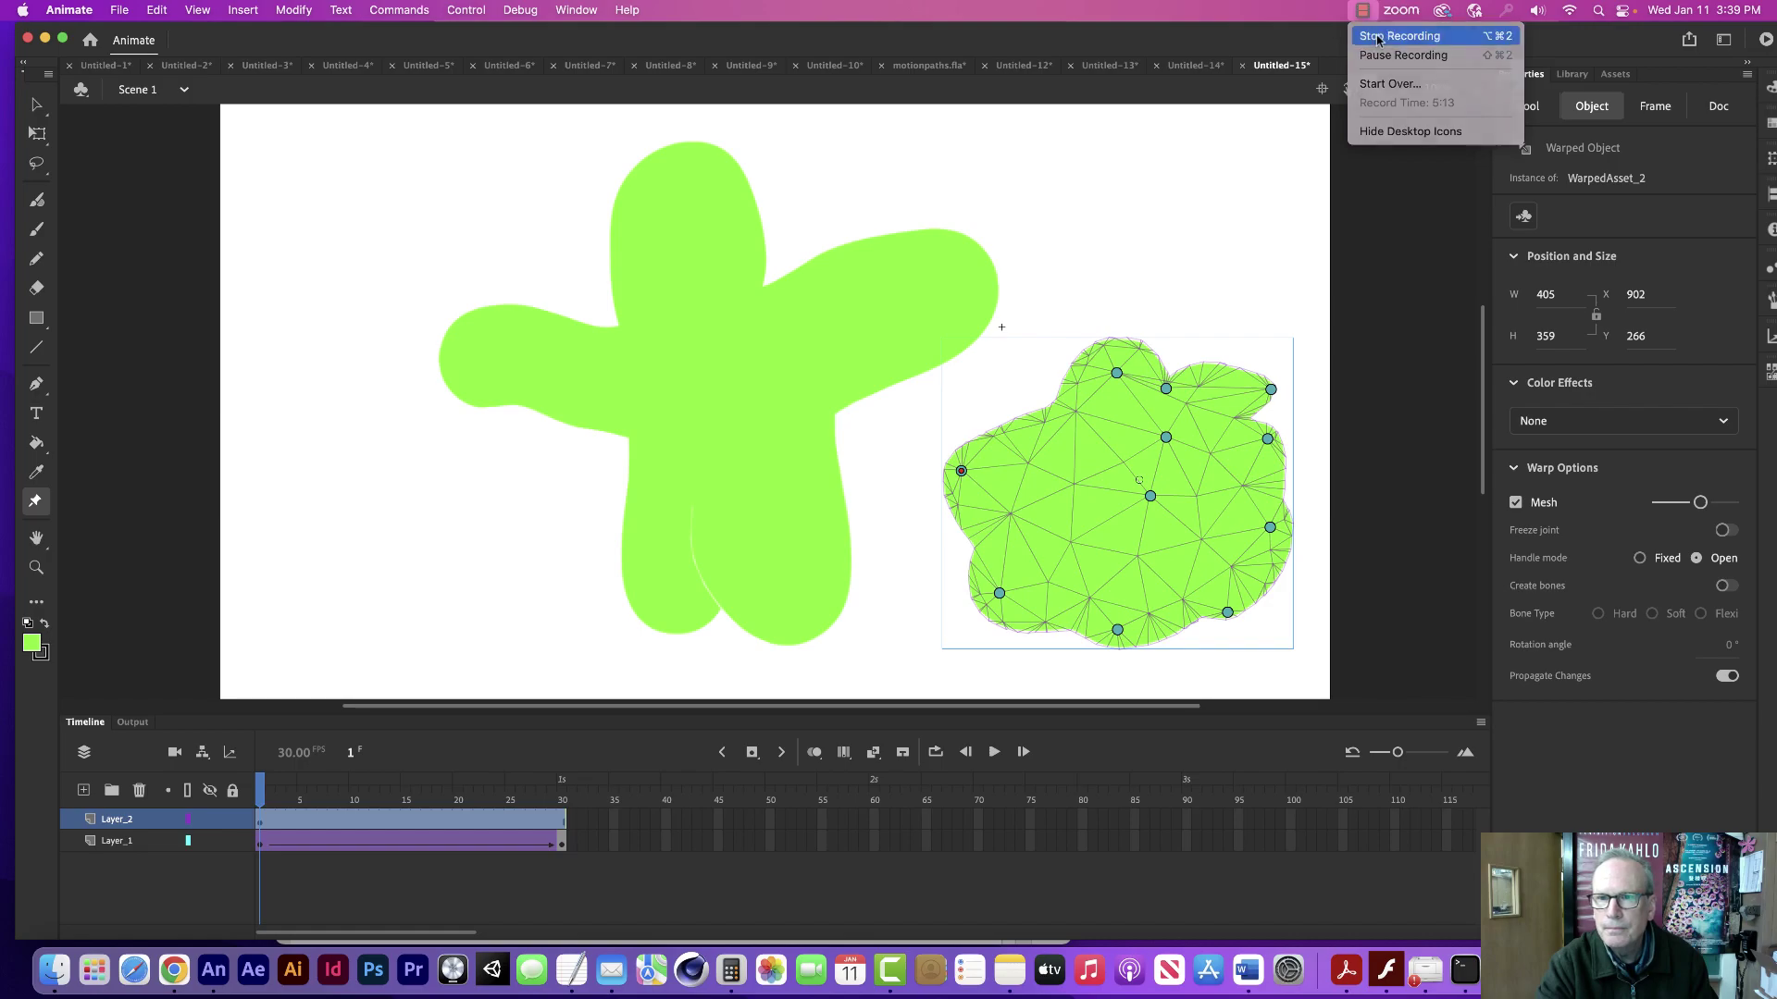